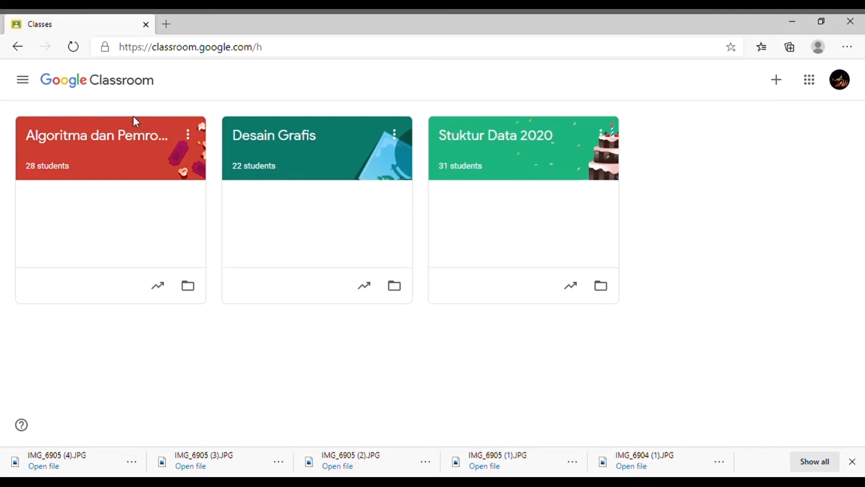
Step: Open the Algoritma dan Pemrograman Dasar class and view the student answers to the meeting 1 attendance question in its stream
{"action": "left_click", "coordinate": [109, 144]}
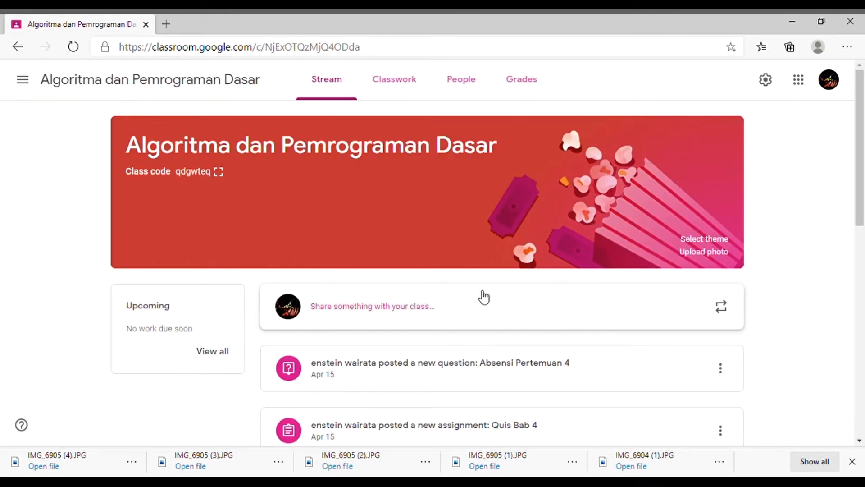
{"action": "scroll", "coordinate": [484, 297], "scroll_direction": "down", "scroll_amount": 8}
{"action": "scroll", "coordinate": [485, 284], "scroll_direction": "down", "scroll_amount": 3}
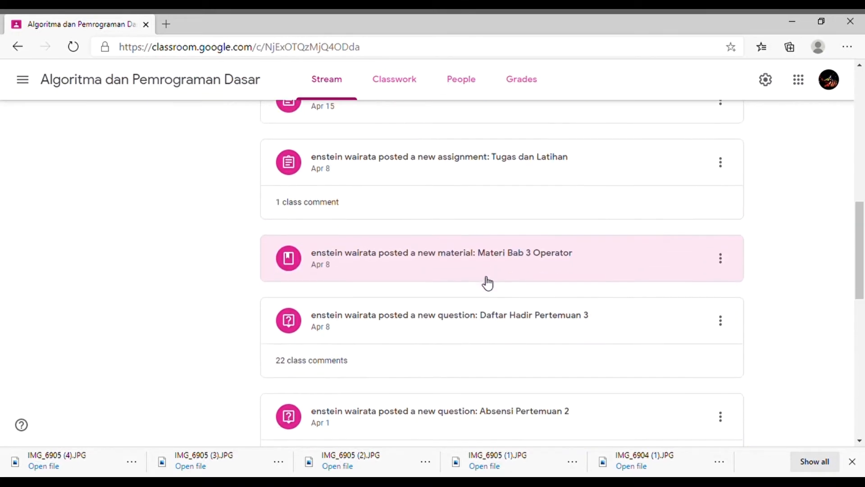
{"action": "scroll", "coordinate": [488, 283], "scroll_direction": "down", "scroll_amount": 3}
{"action": "scroll", "coordinate": [487, 283], "scroll_direction": "down", "scroll_amount": 1}
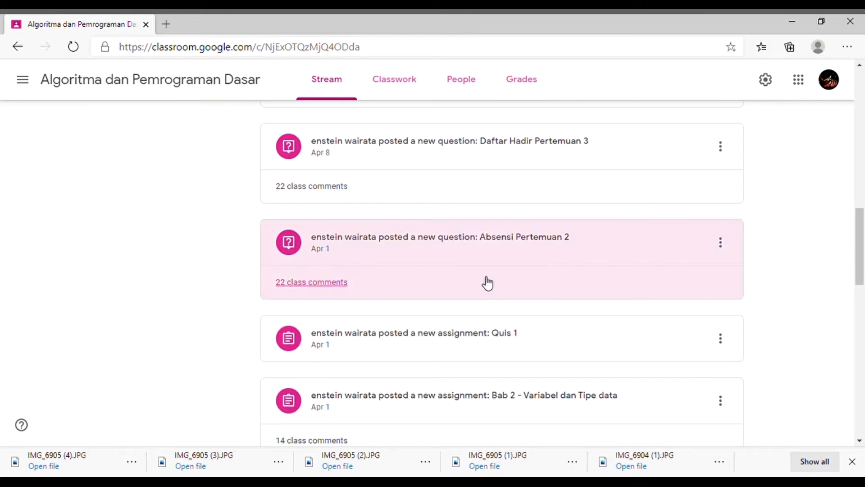
{"action": "scroll", "coordinate": [428, 277], "scroll_direction": "down", "scroll_amount": 2}
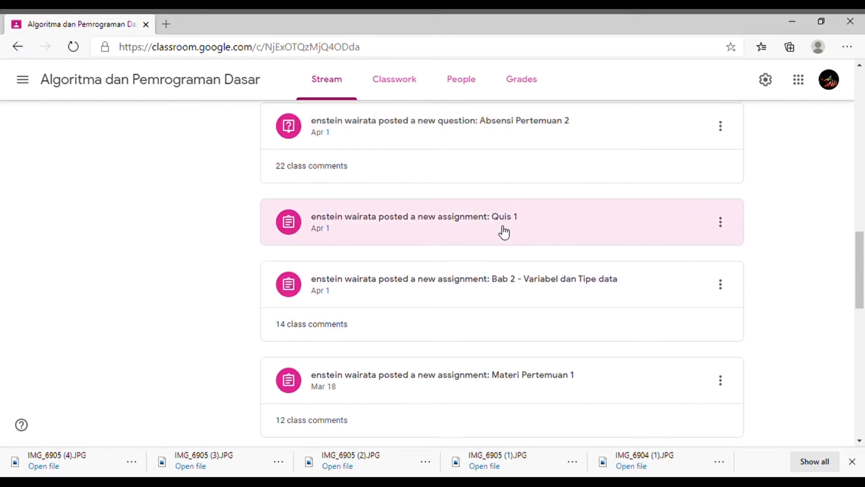
{"action": "scroll", "coordinate": [503, 247], "scroll_direction": "down", "scroll_amount": 4}
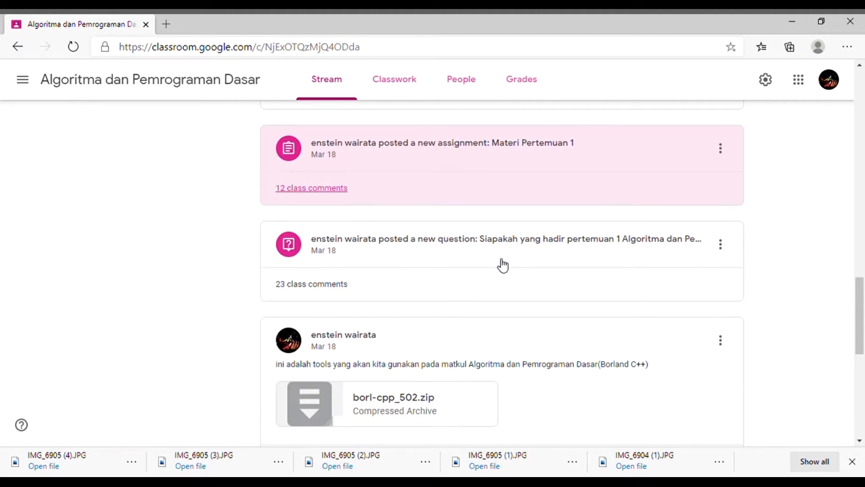
{"action": "scroll", "coordinate": [504, 257], "scroll_direction": "down", "scroll_amount": 2}
{"action": "scroll", "coordinate": [508, 257], "scroll_direction": "up", "scroll_amount": 2}
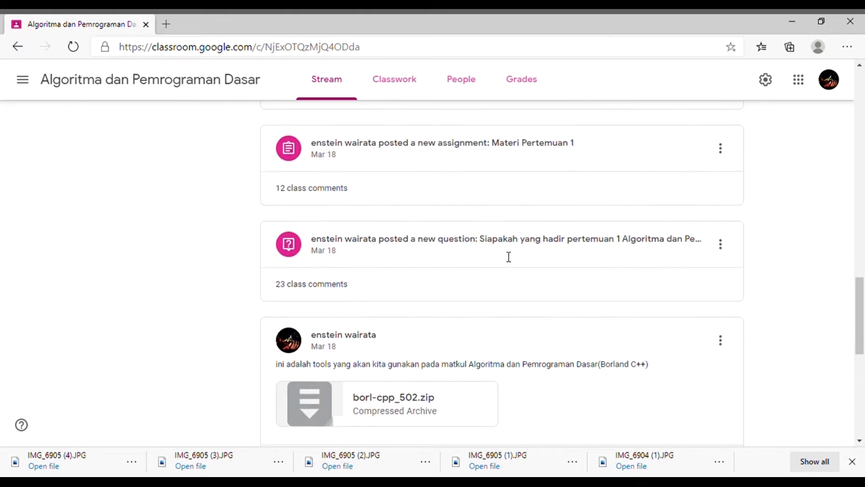
{"action": "left_click", "coordinate": [508, 256]}
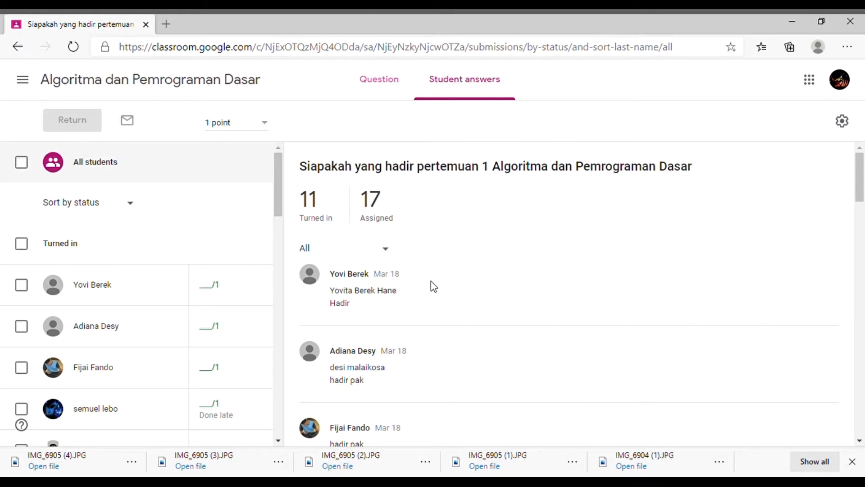
Step: Review the answers to the meeting 1 attendance question and each student's turned-in or missing status
{"action": "scroll", "coordinate": [431, 280], "scroll_direction": "down", "scroll_amount": 1}
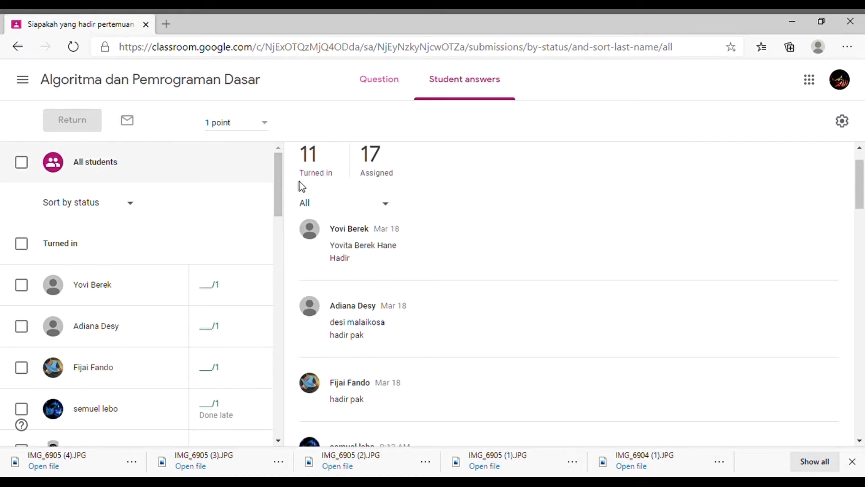
{"action": "left_click_drag", "start_coordinate": [280, 189], "coordinate": [278, 227]}
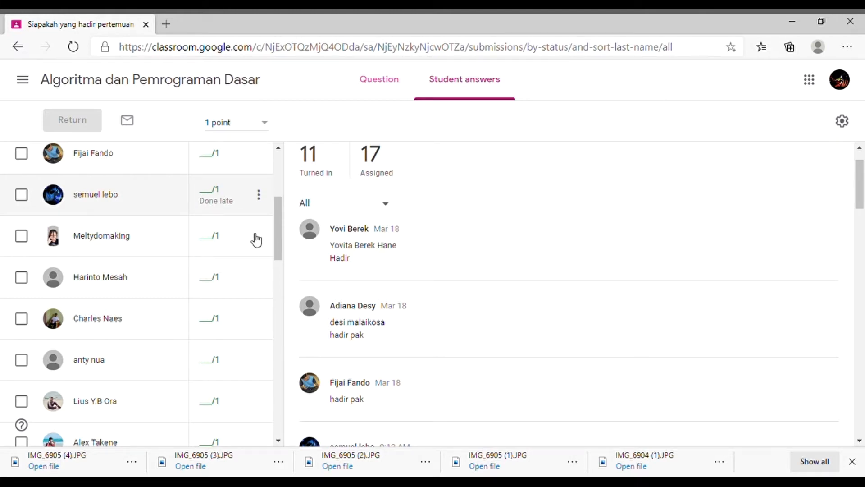
{"action": "scroll", "coordinate": [253, 235], "scroll_direction": "down", "scroll_amount": 10}
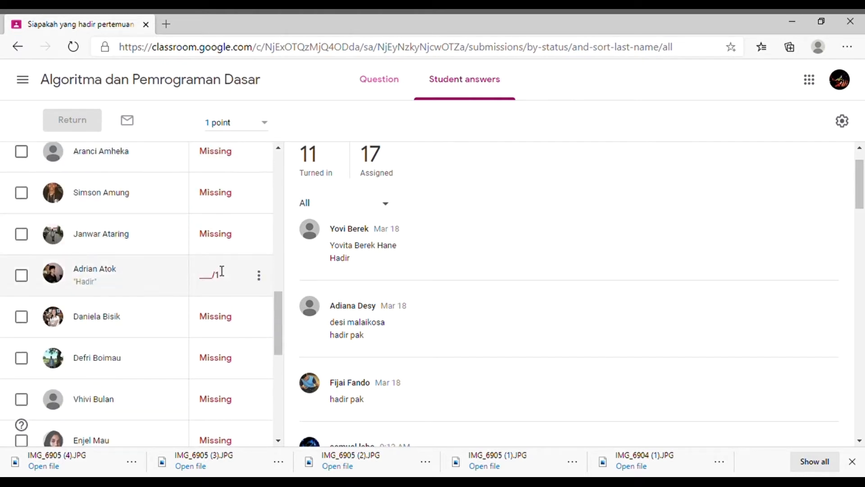
{"action": "scroll", "coordinate": [221, 270], "scroll_direction": "down", "scroll_amount": 7}
{"action": "scroll", "coordinate": [225, 281], "scroll_direction": "down", "scroll_amount": 3}
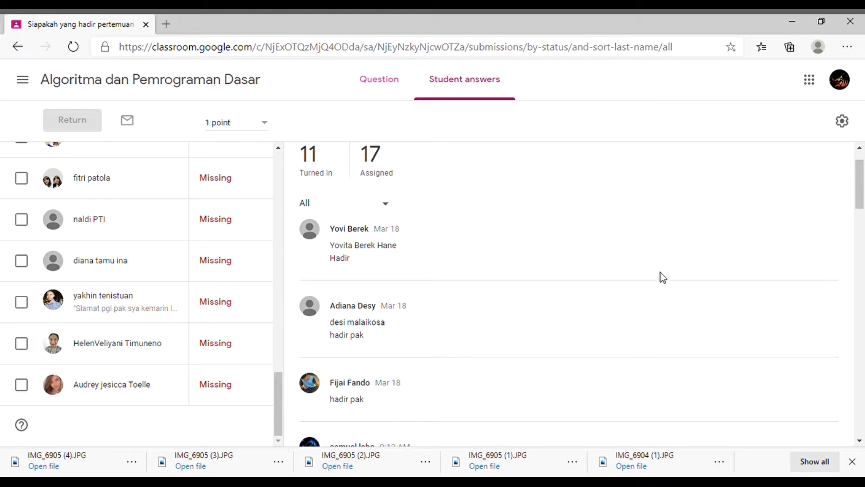
{"action": "scroll", "coordinate": [658, 278], "scroll_direction": "up", "scroll_amount": 2}
{"action": "left_click_drag", "start_coordinate": [282, 386], "coordinate": [286, 168]}
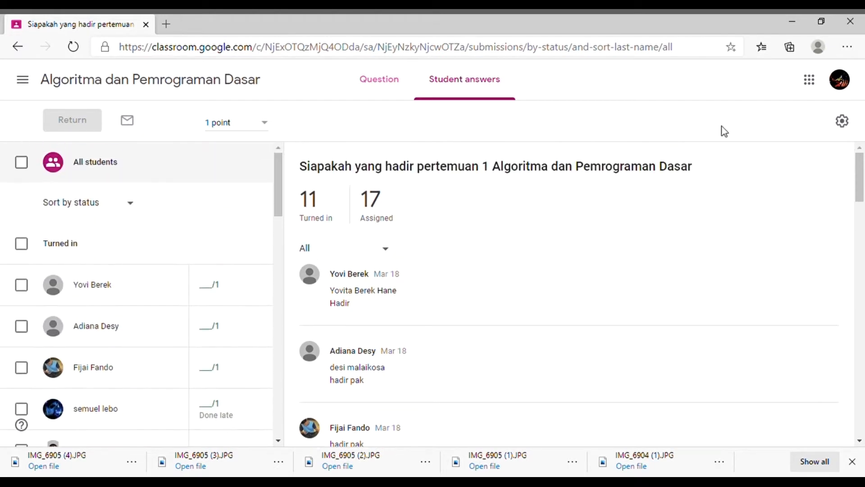
Step: Return to the class and create a classwork question titled "siapakah yang hadir dalam pertemuan ke 5"
{"action": "left_click", "coordinate": [184, 88]}
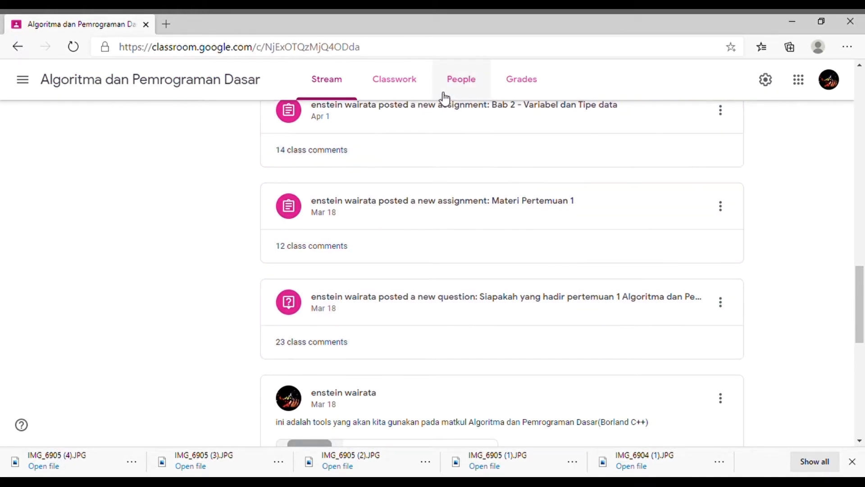
{"action": "left_click", "coordinate": [416, 90]}
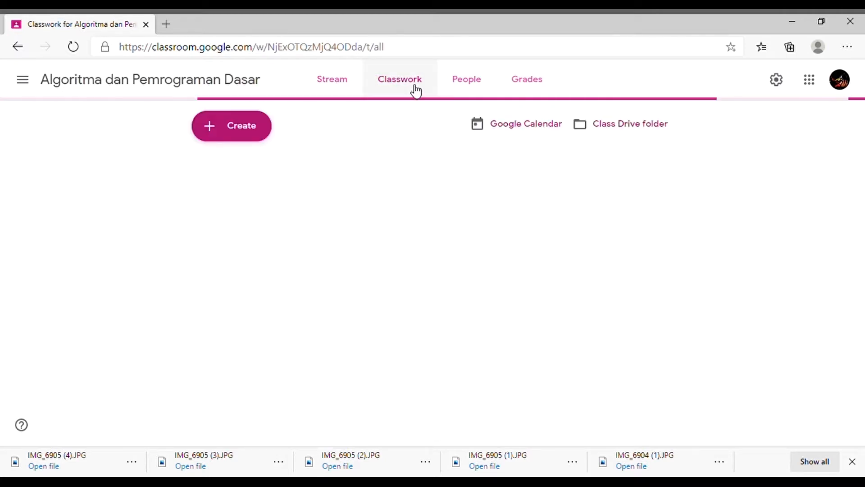
{"action": "left_click", "coordinate": [250, 130]}
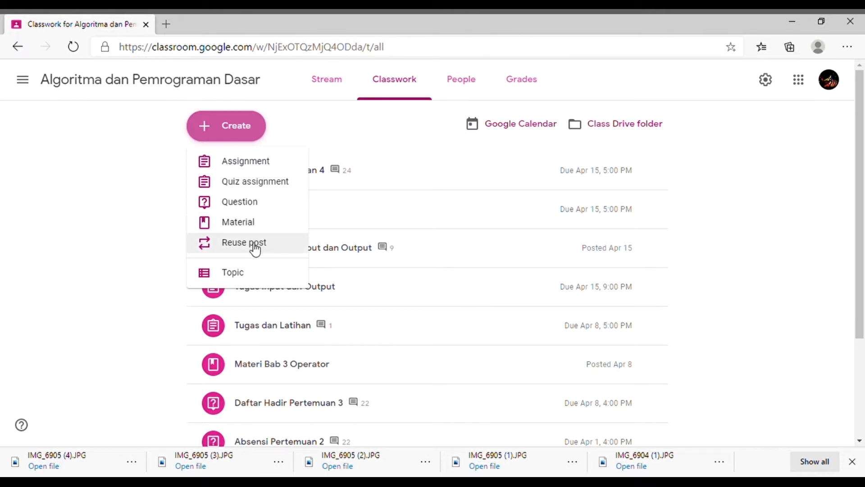
{"action": "left_click", "coordinate": [256, 207]}
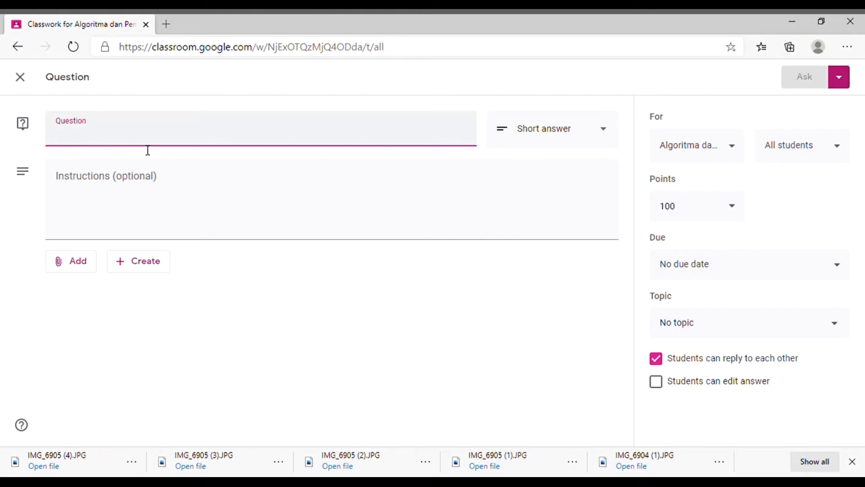
{"action": "type", "text": "siapakah y"}
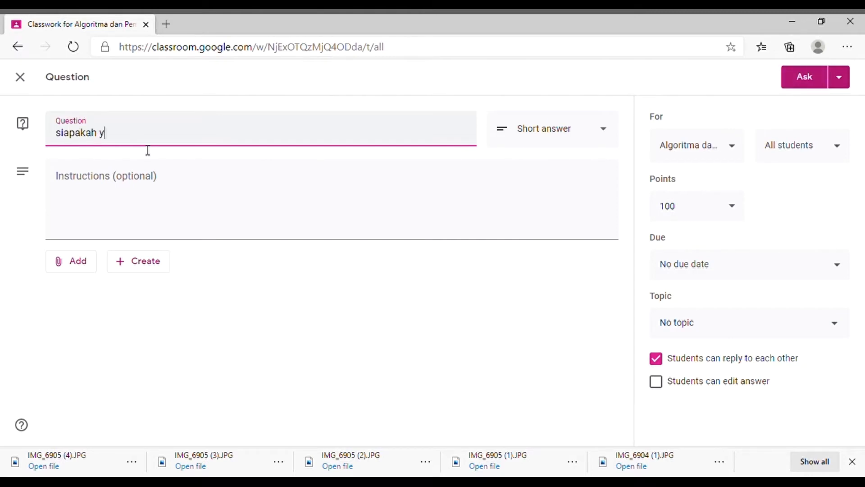
{"action": "type", "text": "ang hadir dalam pertem"}
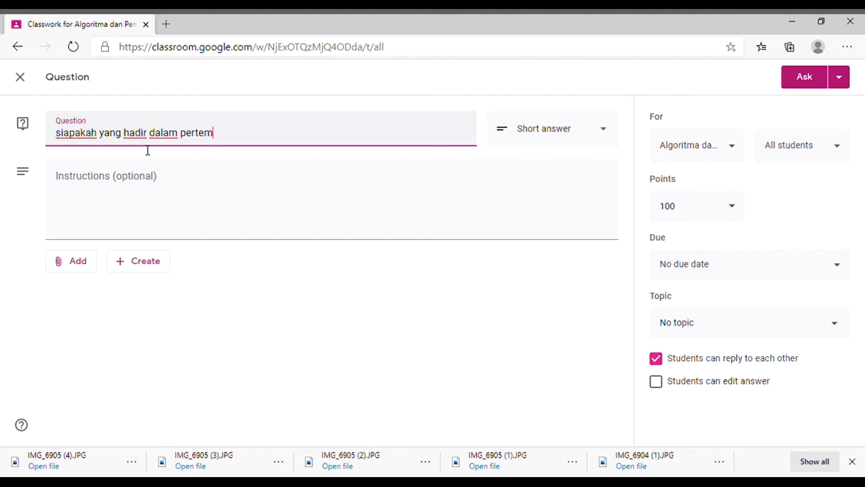
{"action": "type", "text": "uan ke 5"}
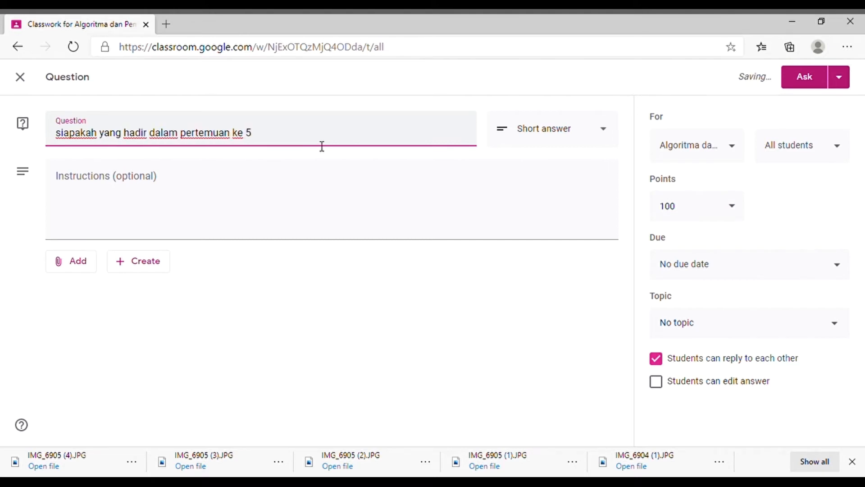
{"action": "left_click", "coordinate": [211, 221]}
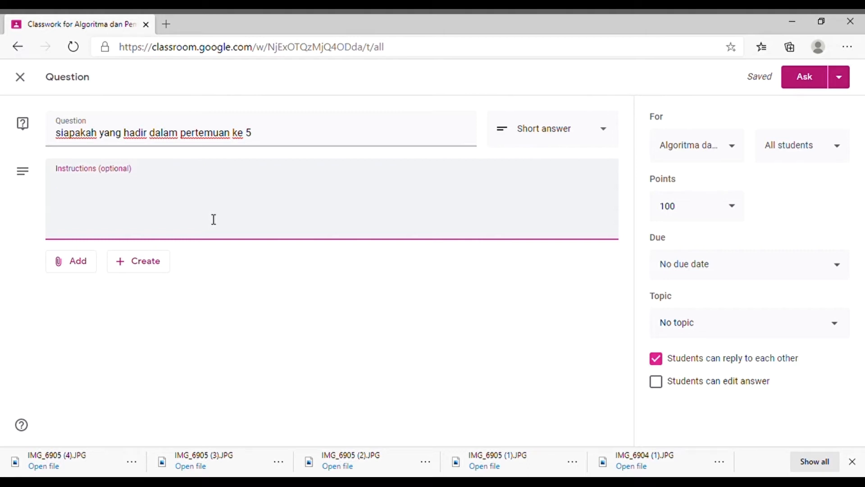
Step: Disable students replying to each other and set the question's points to 1
{"action": "left_click", "coordinate": [666, 360]}
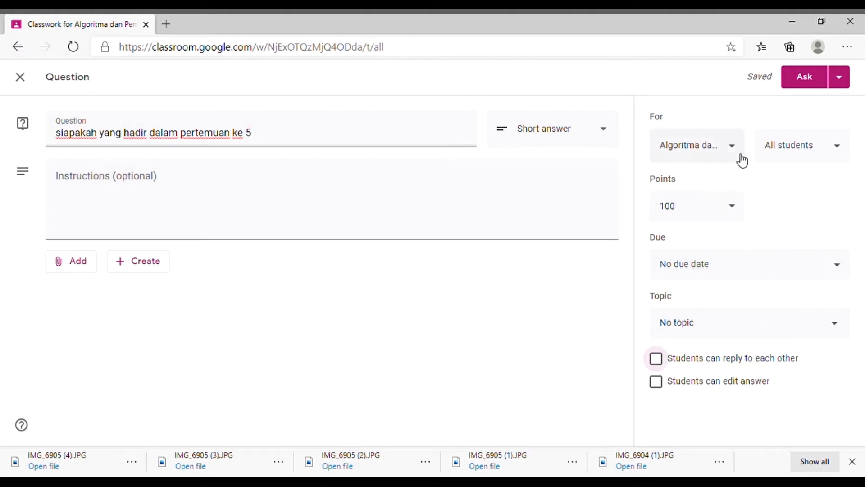
{"action": "left_click", "coordinate": [743, 212]}
{"action": "left_click", "coordinate": [811, 203]}
{"action": "left_click", "coordinate": [742, 213]}
{"action": "double_click", "coordinate": [658, 208]}
{"action": "type", "text": "1"}
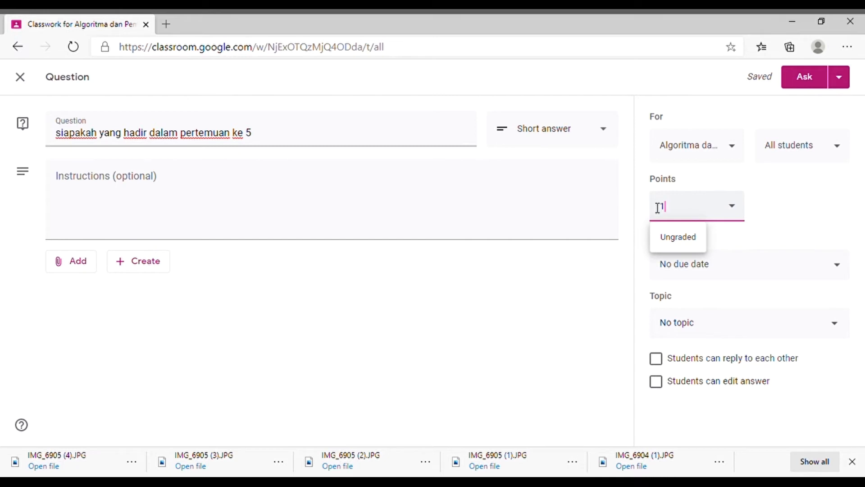
{"action": "left_click", "coordinate": [772, 206]}
{"action": "left_click", "coordinate": [830, 185]}
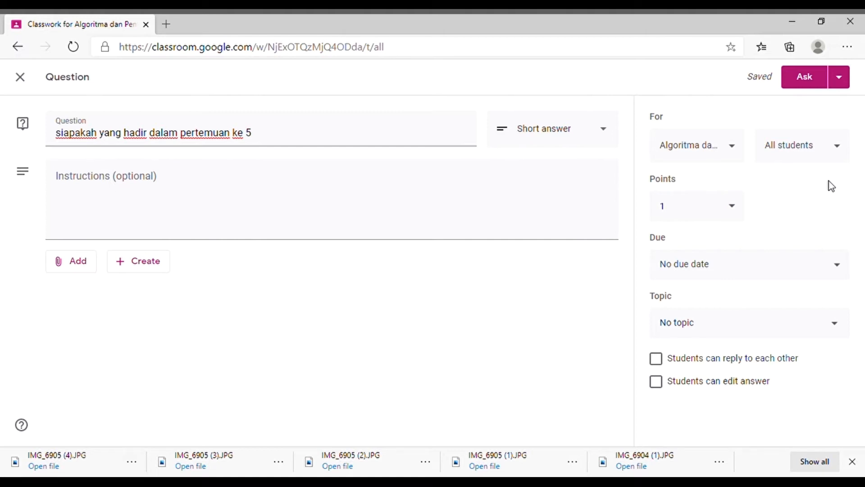
Step: Set the question's due date to Apr 22, 2020
{"action": "left_click", "coordinate": [840, 273]}
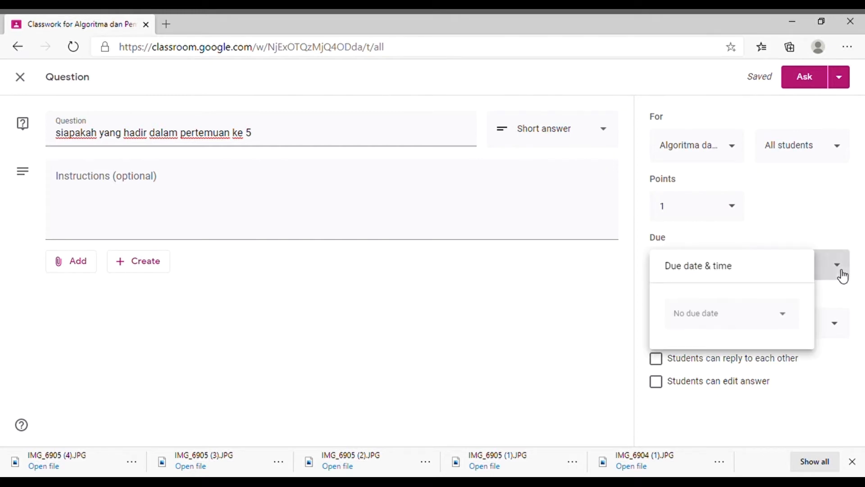
{"action": "left_click", "coordinate": [783, 316]}
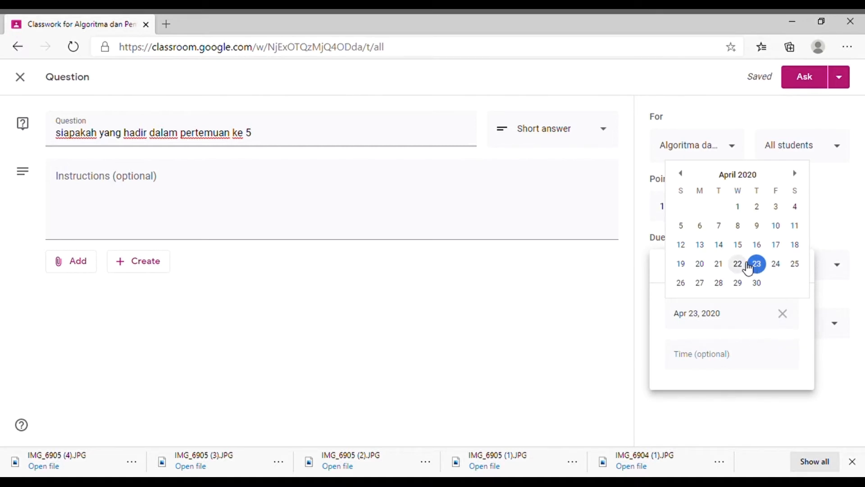
{"action": "left_click", "coordinate": [746, 263]}
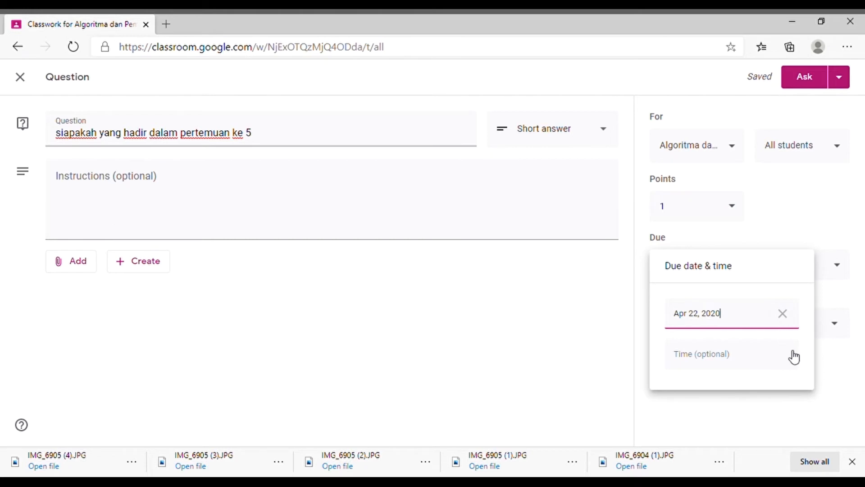
Step: Add a due time of 4:00 PM to the question's deadline
{"action": "left_click", "coordinate": [770, 356]}
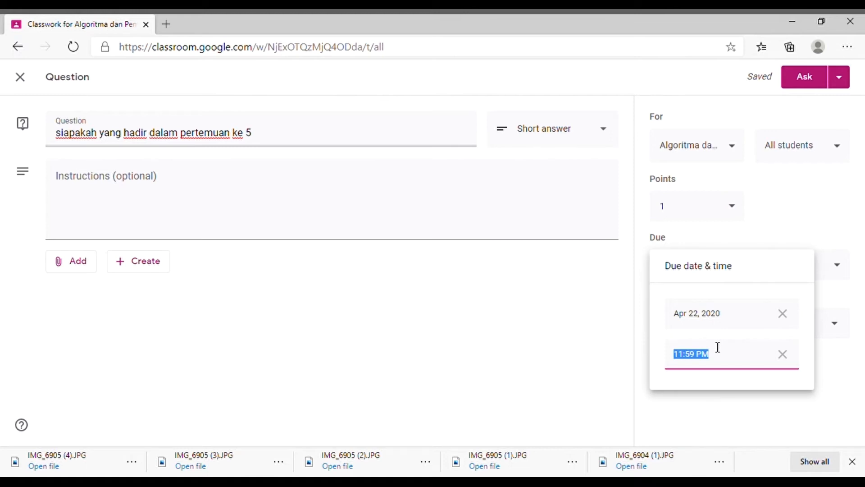
{"action": "left_click", "coordinate": [687, 361]}
{"action": "key", "text": "BackSpace"}
{"action": "key", "text": "BackSpace"}
{"action": "type", "text": "4"}
{"action": "left_click", "coordinate": [691, 361]}
{"action": "key", "text": "BackSpace"}
{"action": "key", "text": "BackSpace"}
{"action": "type", "text": "00"}
{"action": "left_click", "coordinate": [710, 412]}
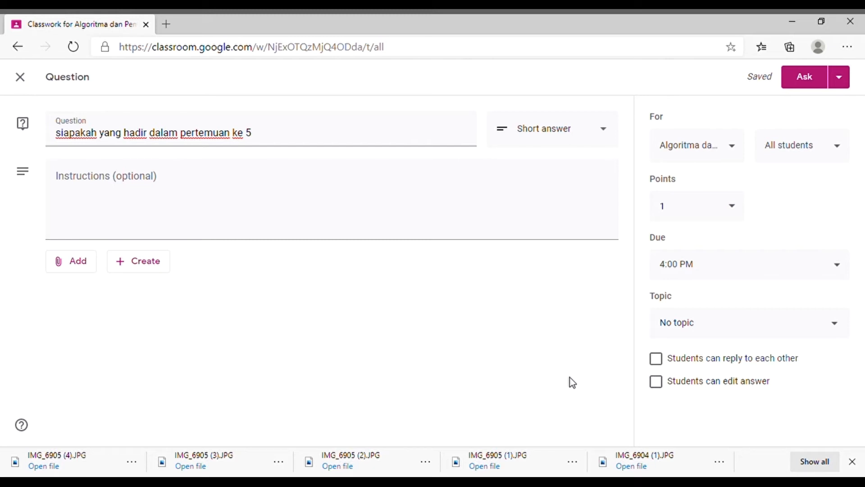
{"action": "left_click", "coordinate": [657, 361]}
{"action": "left_click", "coordinate": [656, 361]}
{"action": "left_click", "coordinate": [662, 387]}
{"action": "left_click", "coordinate": [662, 387]}
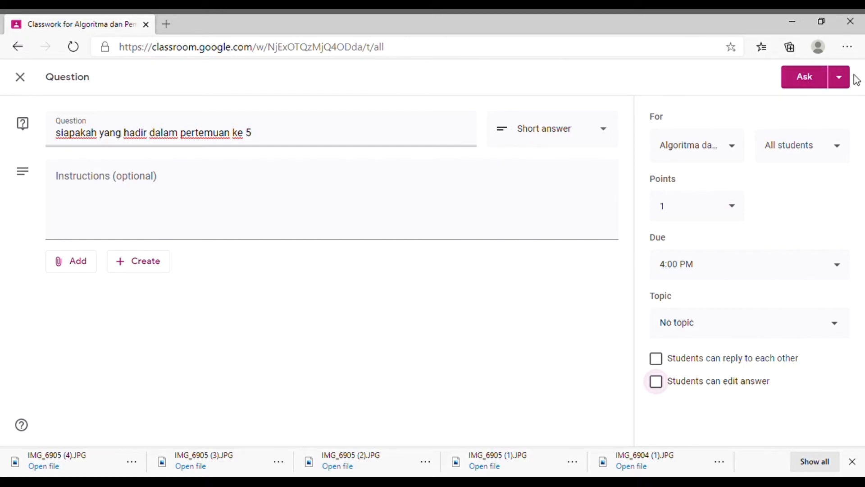
Step: Schedule the question to be posted on Apr 22, 2020 at 1:00 PM
{"action": "left_click", "coordinate": [841, 80]}
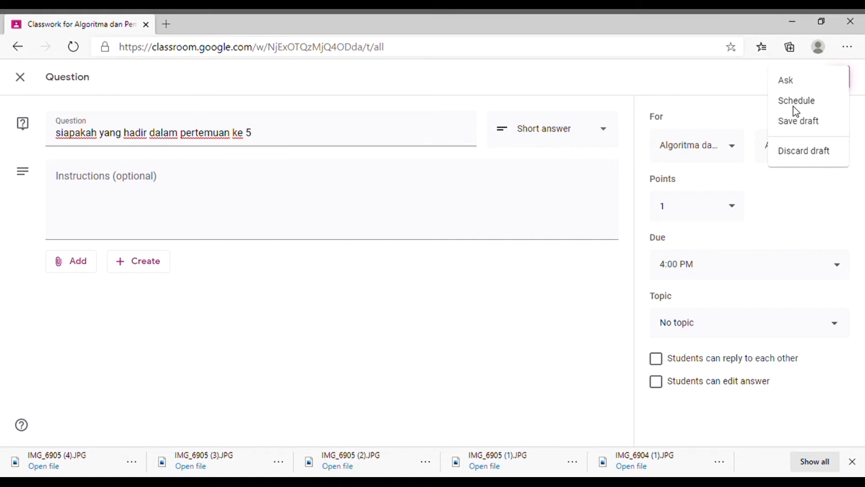
{"action": "left_click", "coordinate": [797, 107]}
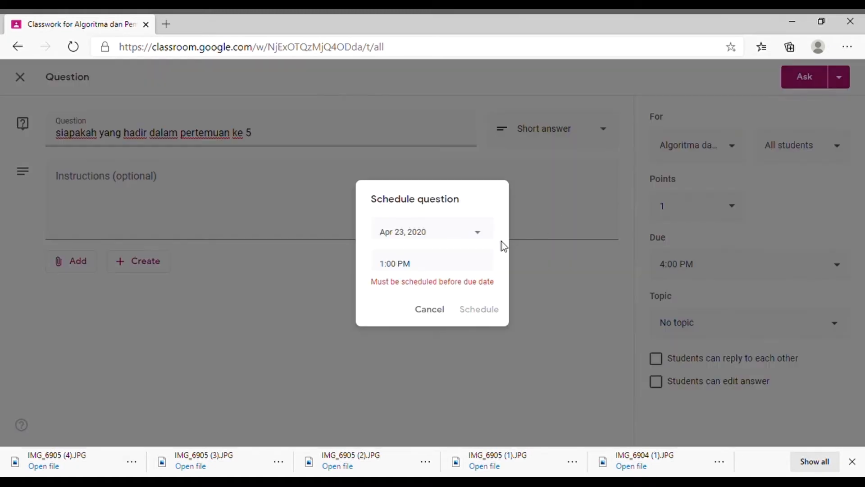
{"action": "left_click", "coordinate": [479, 229]}
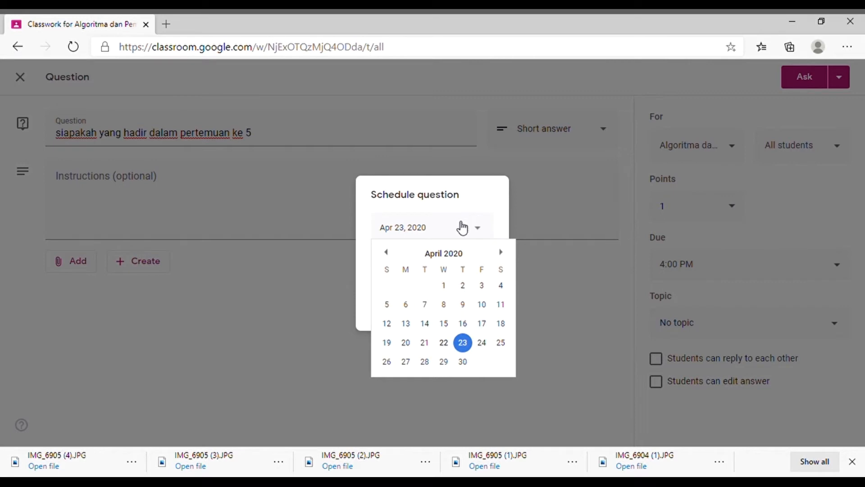
{"action": "left_click", "coordinate": [445, 344]}
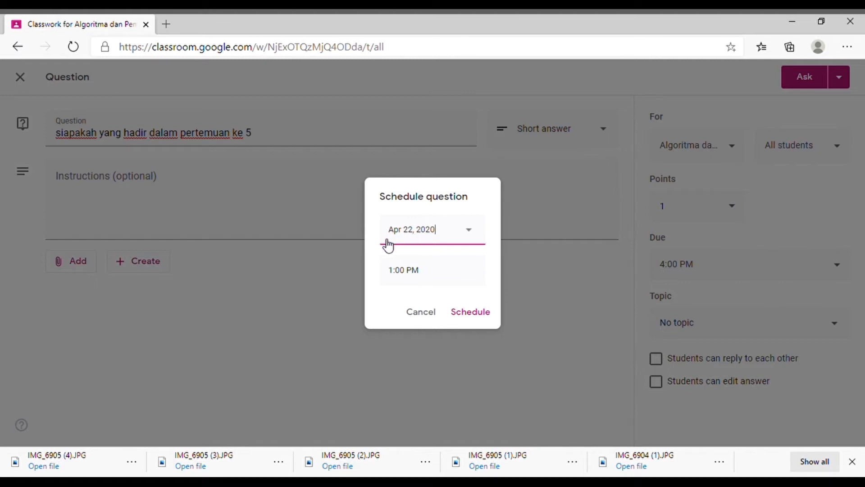
{"action": "left_click", "coordinate": [396, 277]}
{"action": "key", "text": "Return"}
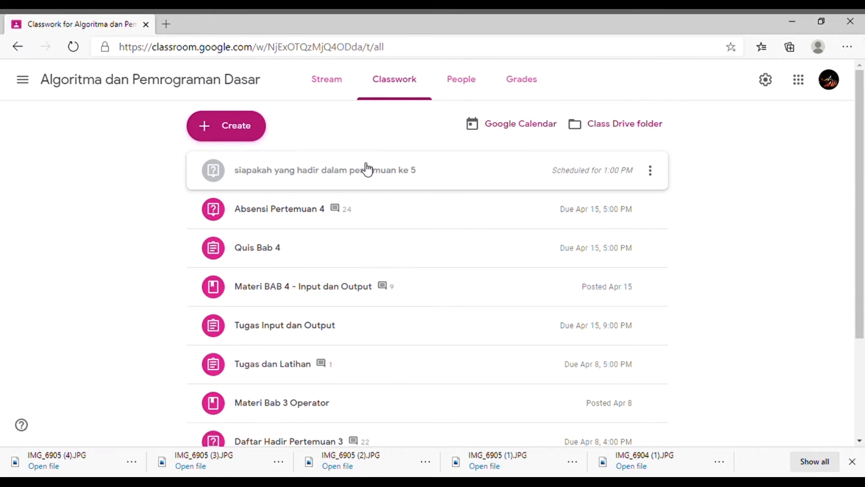
{"action": "scroll", "coordinate": [356, 225], "scroll_direction": "down", "scroll_amount": 1}
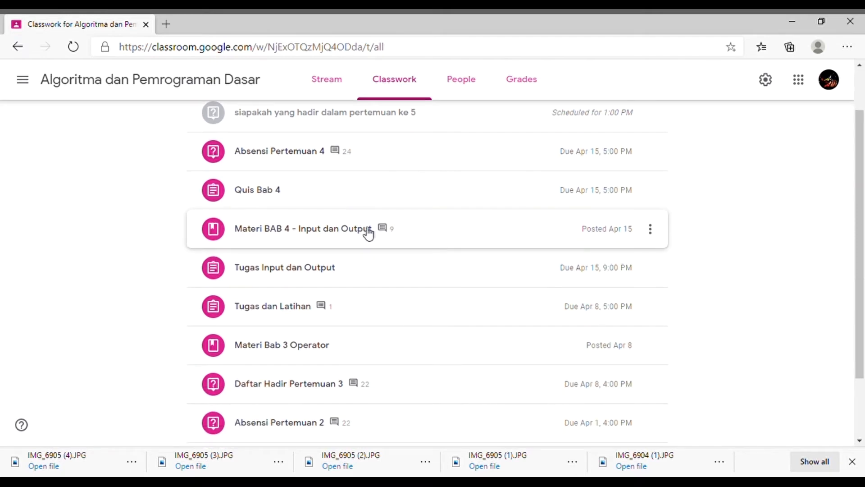
Step: Look through the class comments on the meeting 1 attendance question in the classwork list
{"action": "scroll", "coordinate": [407, 229], "scroll_direction": "down", "scroll_amount": 2}
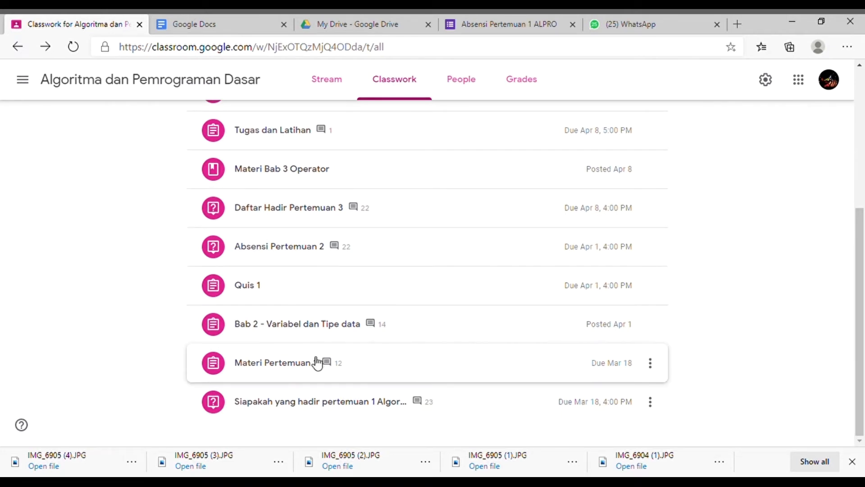
{"action": "scroll", "coordinate": [406, 293], "scroll_direction": "up", "scroll_amount": 5}
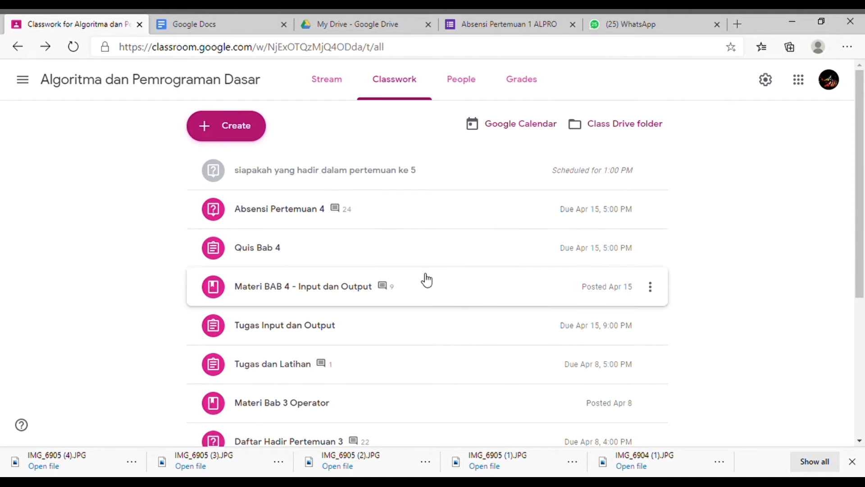
{"action": "scroll", "coordinate": [353, 410], "scroll_direction": "down", "scroll_amount": 5}
{"action": "left_click", "coordinate": [356, 409]}
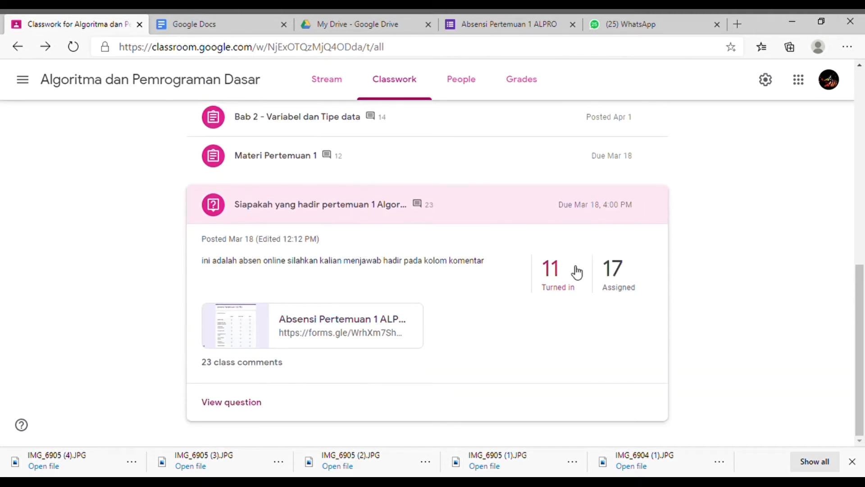
{"action": "left_click", "coordinate": [258, 366]}
{"action": "scroll", "coordinate": [444, 250], "scroll_direction": "down", "scroll_amount": 10}
{"action": "scroll", "coordinate": [474, 286], "scroll_direction": "down", "scroll_amount": 2}
{"action": "scroll", "coordinate": [471, 287], "scroll_direction": "up", "scroll_amount": 15}
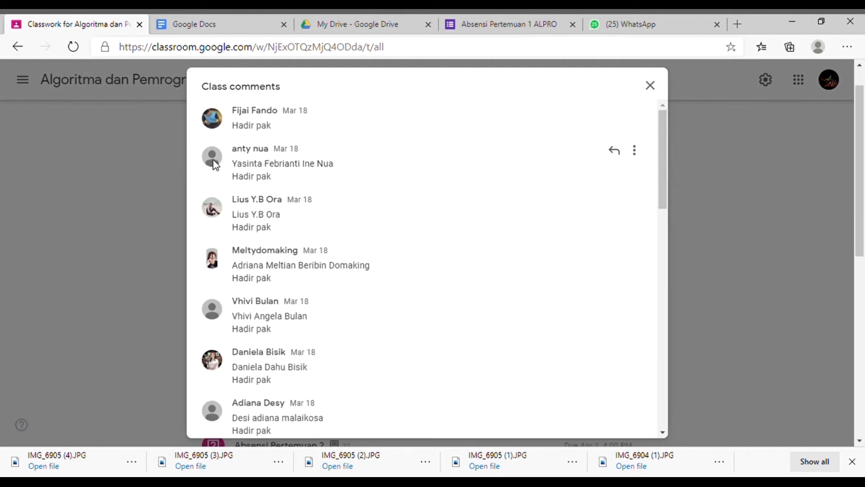
{"action": "left_click", "coordinate": [656, 87]}
Step: View the full meeting 1 attendance question and open it for editing
{"action": "left_click", "coordinate": [518, 236]}
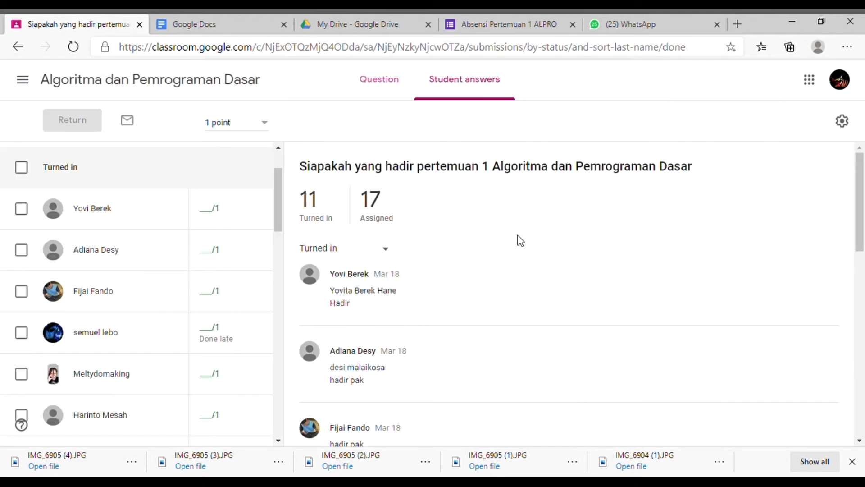
{"action": "left_click", "coordinate": [386, 87]}
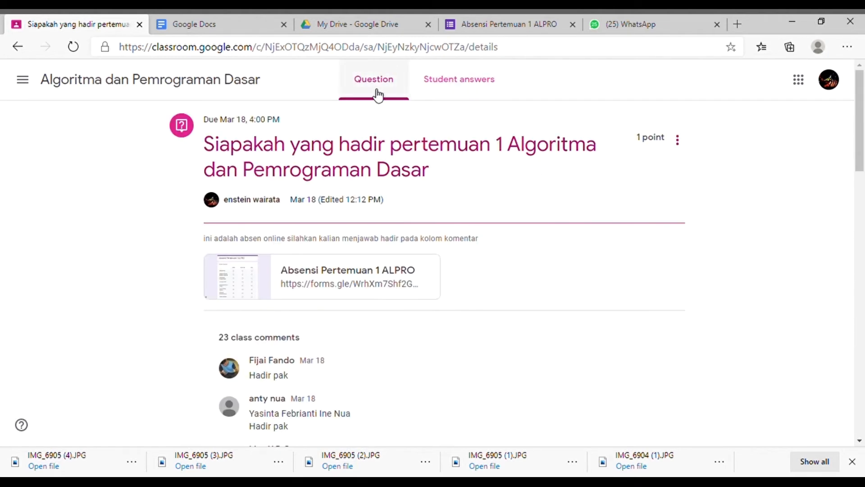
{"action": "left_click", "coordinate": [685, 146]}
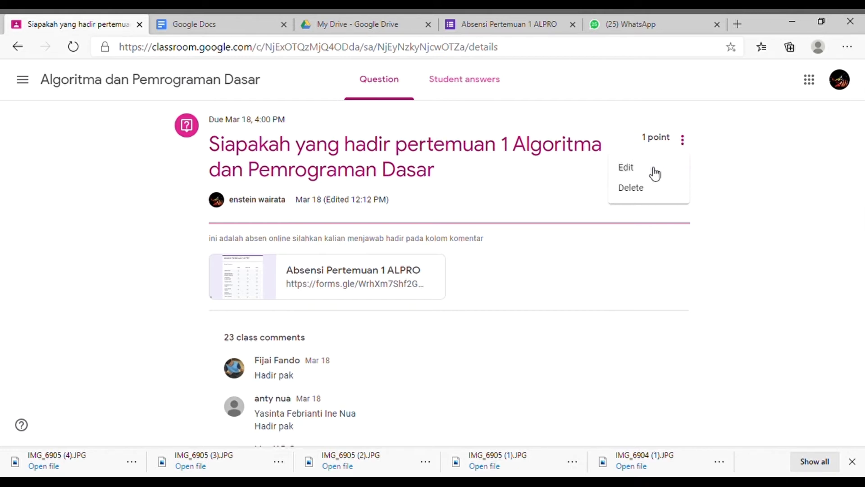
{"action": "left_click", "coordinate": [654, 173]}
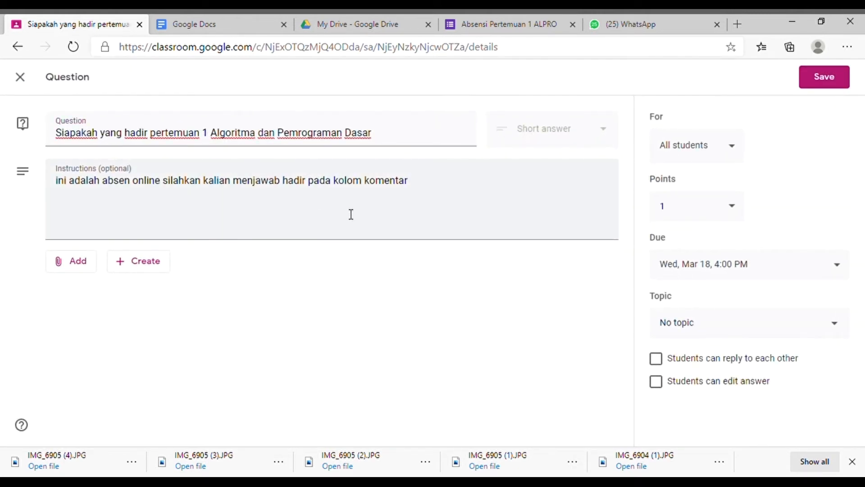
Step: Create a new form from the question's attachment options and title it "ABSEN ALPRO"
{"action": "left_click", "coordinate": [144, 265]}
{"action": "left_click", "coordinate": [176, 374]}
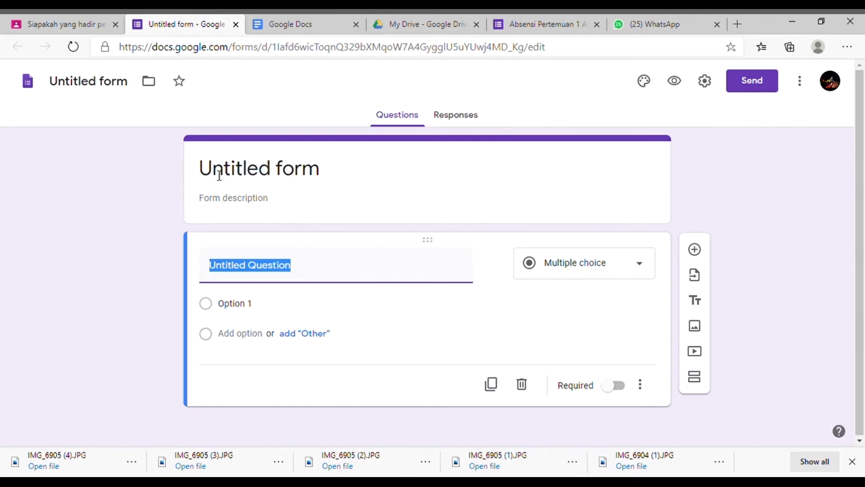
{"action": "left_click", "coordinate": [298, 168]}
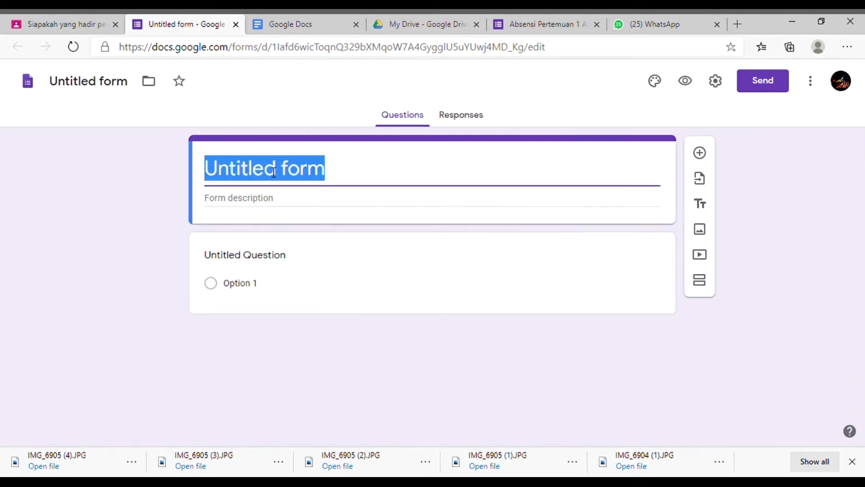
{"action": "type", "text": "A"}
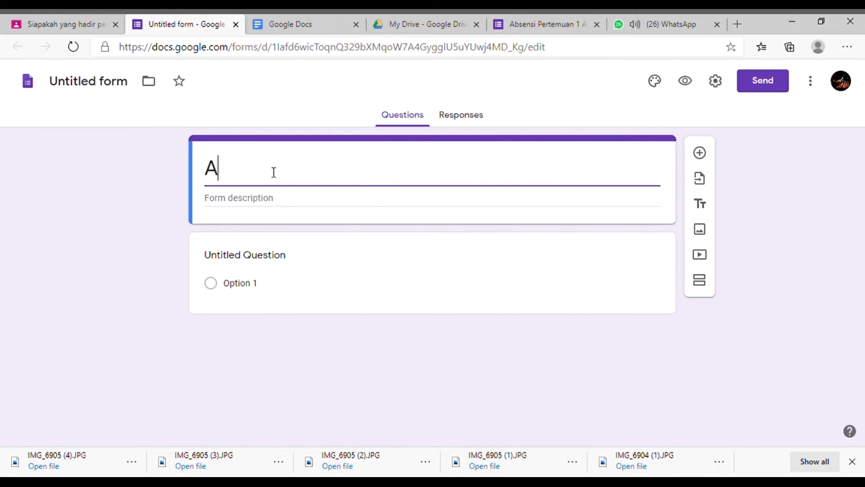
{"action": "type", "text": "BSEN AL"}
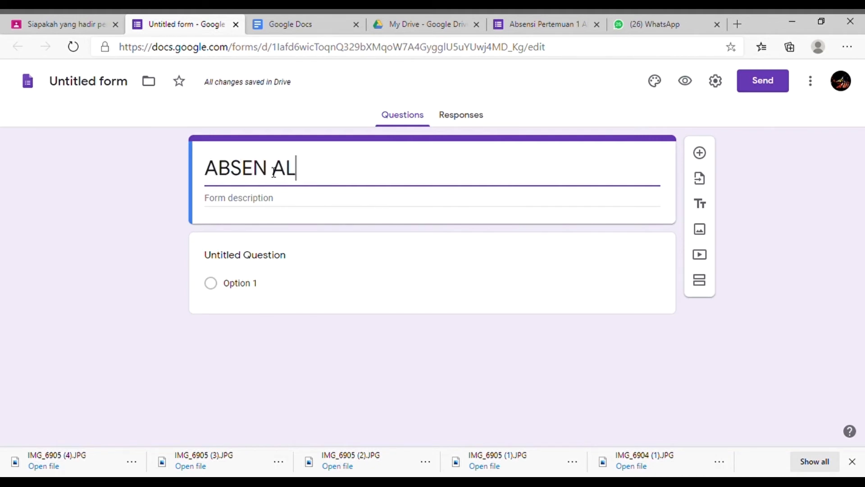
{"action": "type", "text": "PRO"}
{"action": "left_click", "coordinate": [320, 319]}
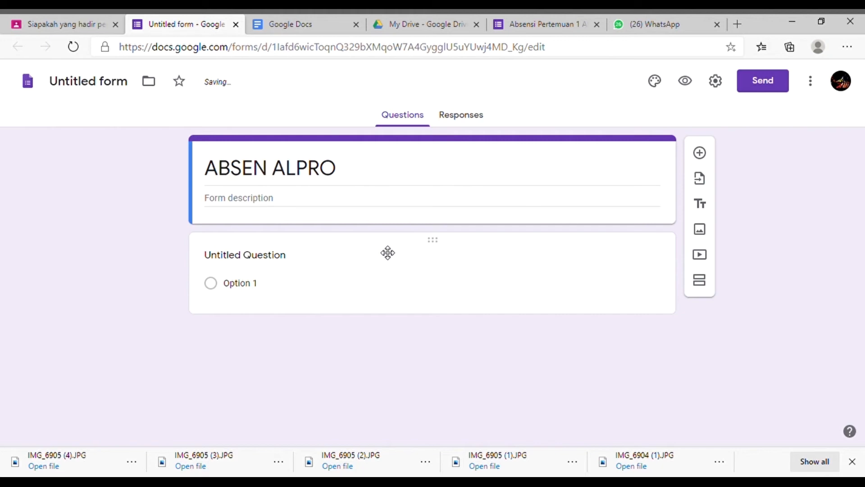
Step: Name the form's first question "Absensi Pertemuan 1" and make it a multiple choice grid
{"action": "left_click", "coordinate": [257, 260]}
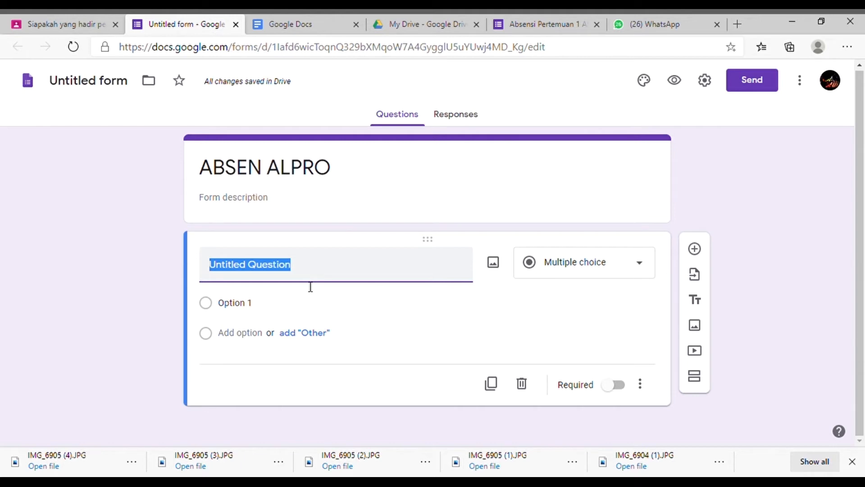
{"action": "type", "text": "Absensi Pertem"}
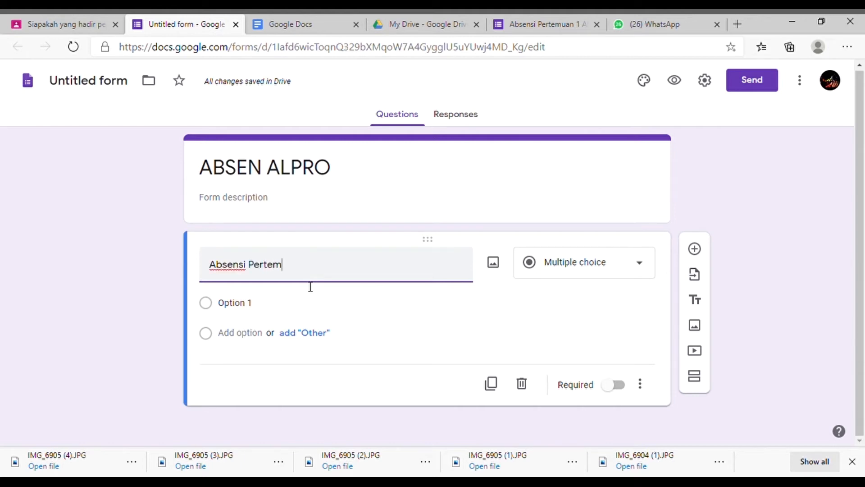
{"action": "type", "text": "uan 1"}
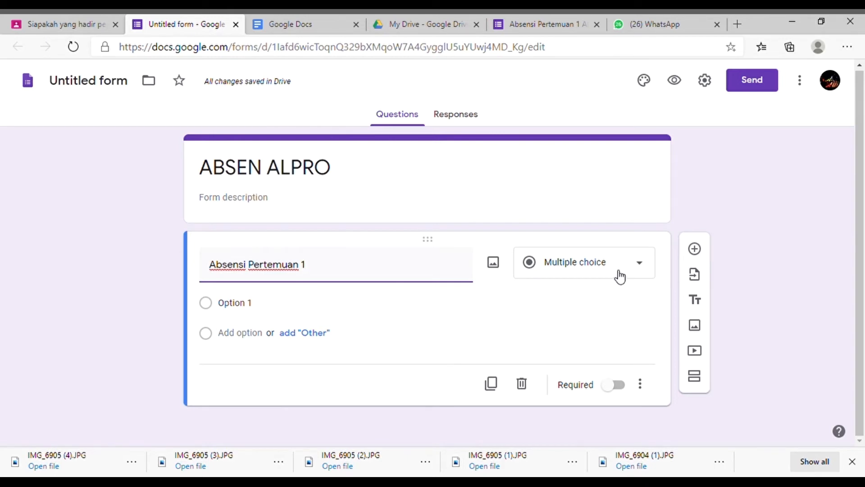
{"action": "left_click", "coordinate": [649, 270]}
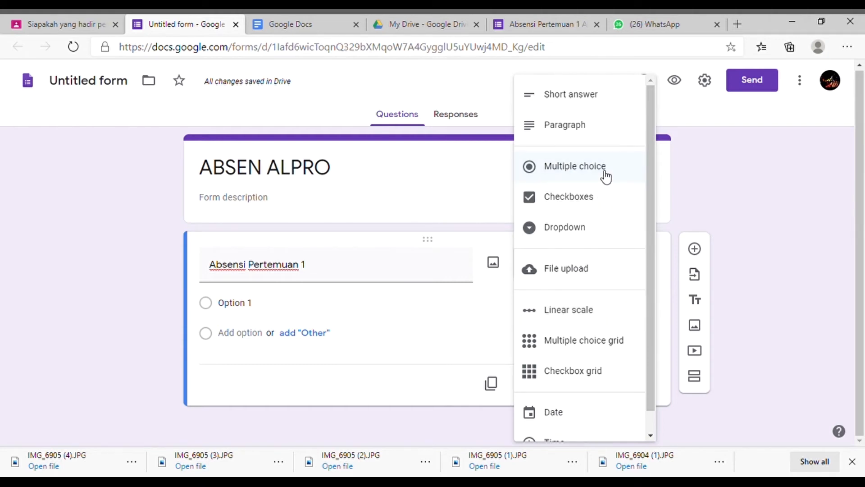
{"action": "scroll", "coordinate": [604, 271], "scroll_direction": "down", "scroll_amount": 1}
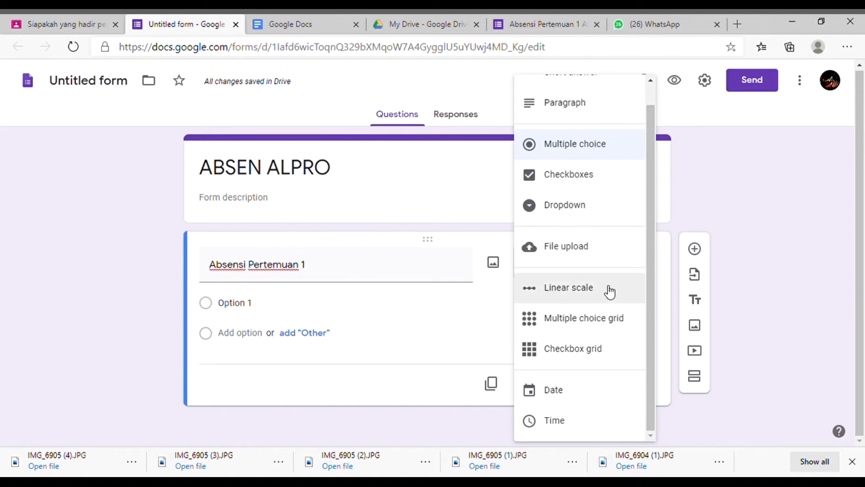
{"action": "left_click", "coordinate": [609, 329]}
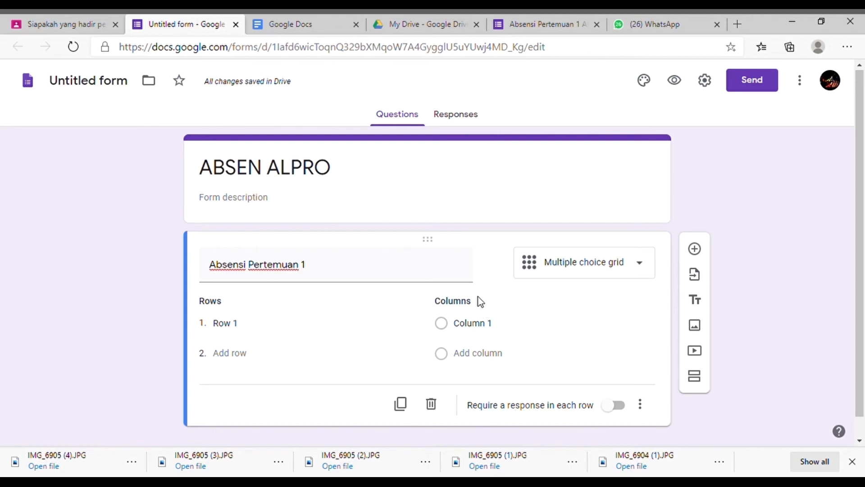
Step: Fill the grid's columns with HADIR, SAKIT/IJIN, ALPA and TERLAMBAT
{"action": "left_click", "coordinate": [489, 331]}
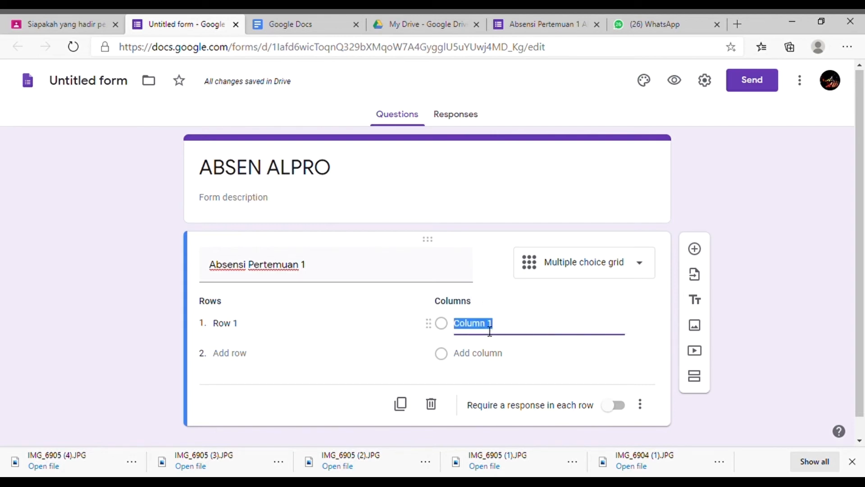
{"action": "type", "text": "AL"}
{"action": "key", "text": "BackSpace"}
{"action": "key", "text": "BackSpace"}
{"action": "type", "text": "HADIR"}
{"action": "left_click", "coordinate": [501, 357]}
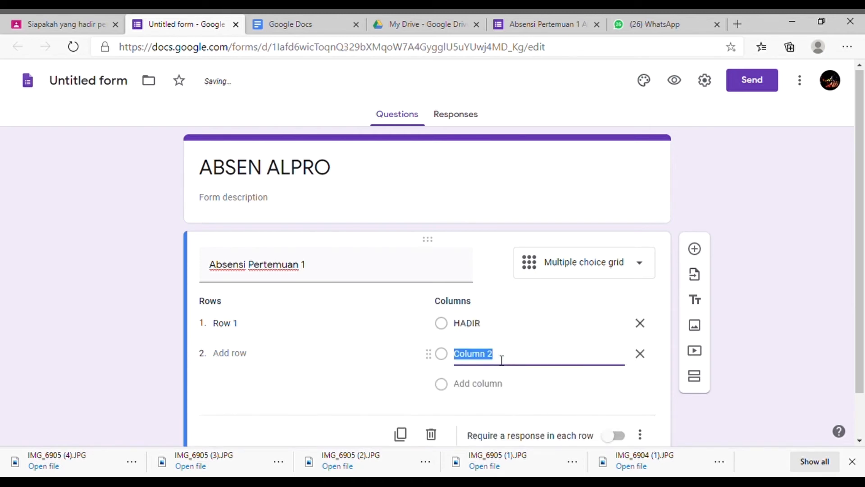
{"action": "type", "text": "SAKIT/IJIN"}
{"action": "left_click", "coordinate": [498, 386]}
{"action": "type", "text": "ALPA"}
{"action": "left_click", "coordinate": [489, 414]}
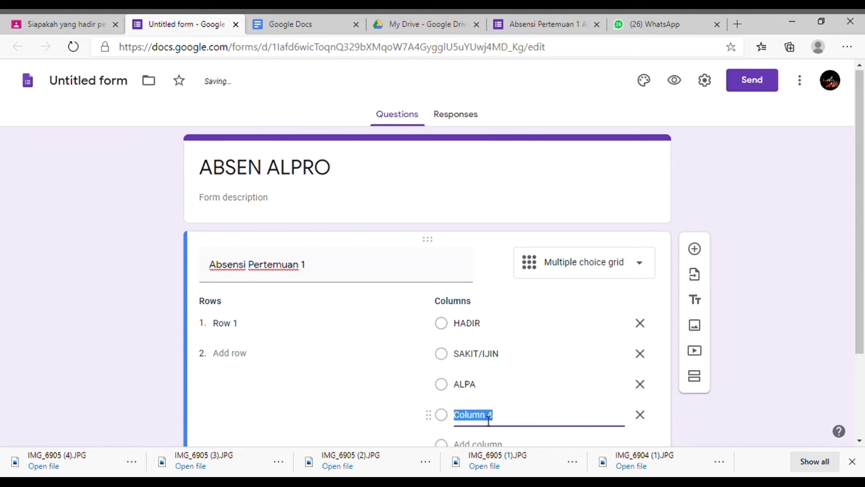
{"action": "type", "text": "TERLAMBAT"}
{"action": "scroll", "coordinate": [489, 420], "scroll_direction": "down", "scroll_amount": 2}
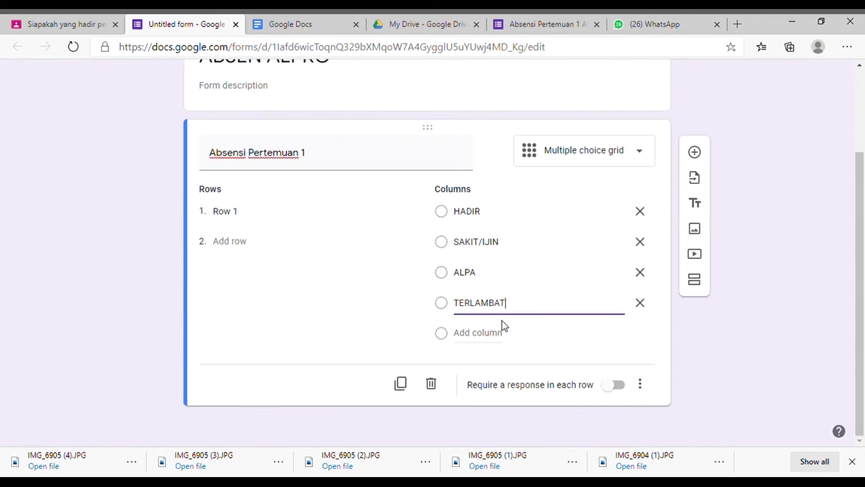
{"action": "left_click_drag", "start_coordinate": [459, 310], "coordinate": [518, 309]}
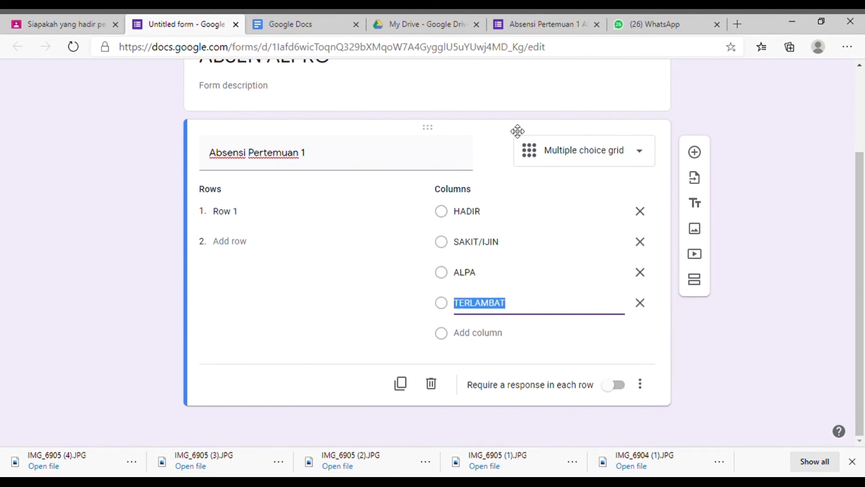
Step: Copy the student names from the DAFTAR NAMA MAHASISWA document in Word and paste them as the grid's rows in the form
{"action": "left_click", "coordinate": [251, 213]}
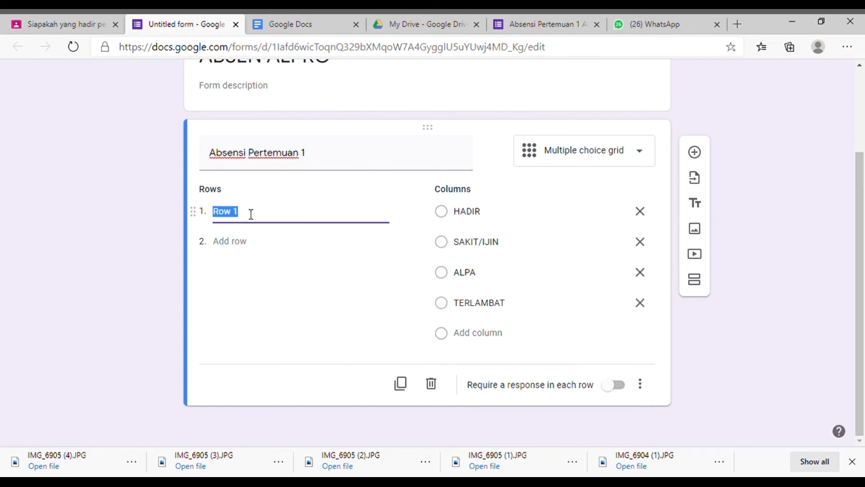
{"action": "left_click", "coordinate": [481, 481]}
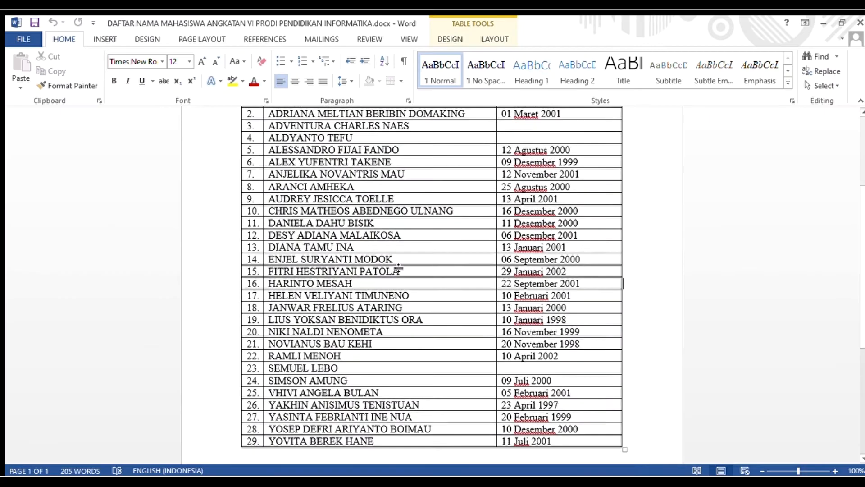
{"action": "scroll", "coordinate": [275, 221], "scroll_direction": "up", "scroll_amount": 4}
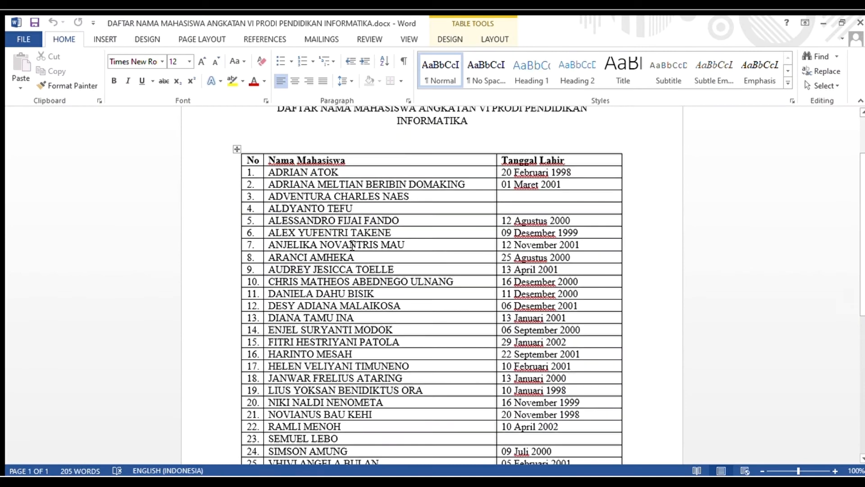
{"action": "left_click_drag", "start_coordinate": [273, 208], "coordinate": [361, 292]}
{"action": "left_click", "coordinate": [362, 292]}
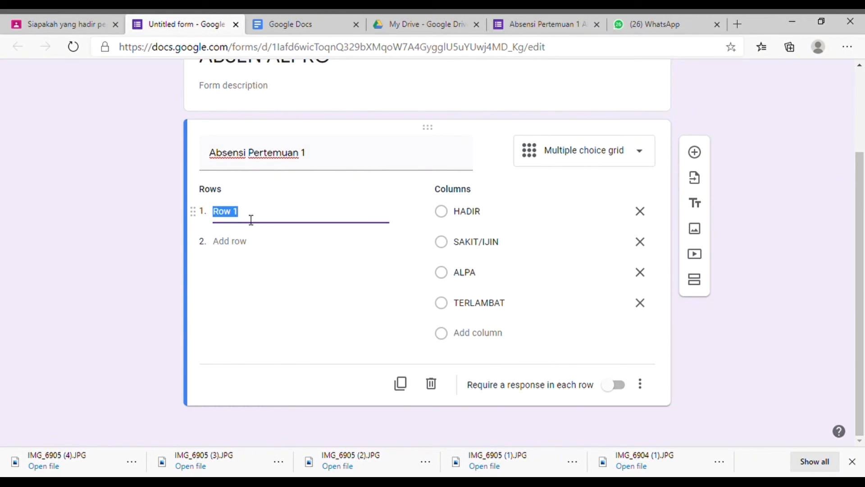
{"action": "key", "text": "ctrl+v"}
{"action": "scroll", "coordinate": [336, 237], "scroll_direction": "up", "scroll_amount": 6}
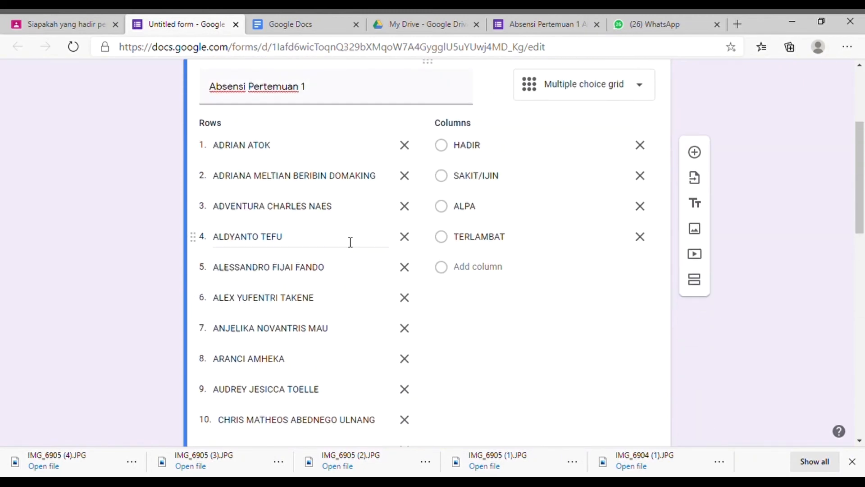
{"action": "scroll", "coordinate": [347, 241], "scroll_direction": "up", "scroll_amount": 3}
{"action": "scroll", "coordinate": [306, 270], "scroll_direction": "down", "scroll_amount": 10}
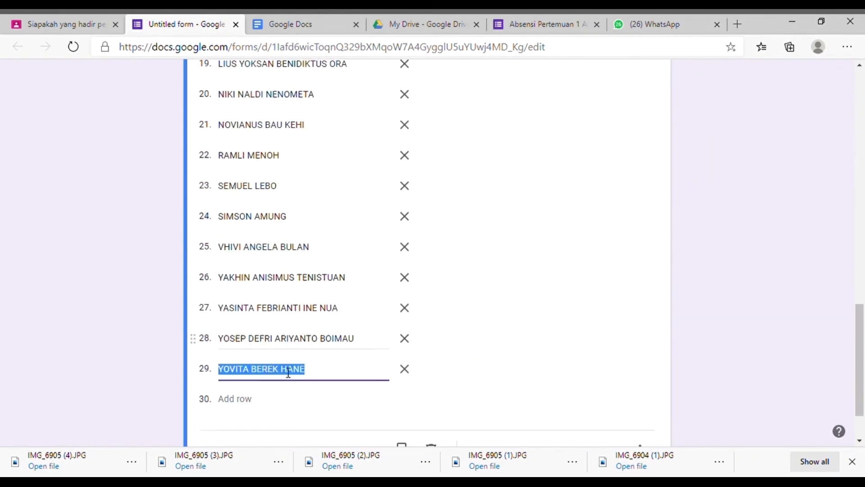
{"action": "scroll", "coordinate": [324, 342], "scroll_direction": "up", "scroll_amount": 15}
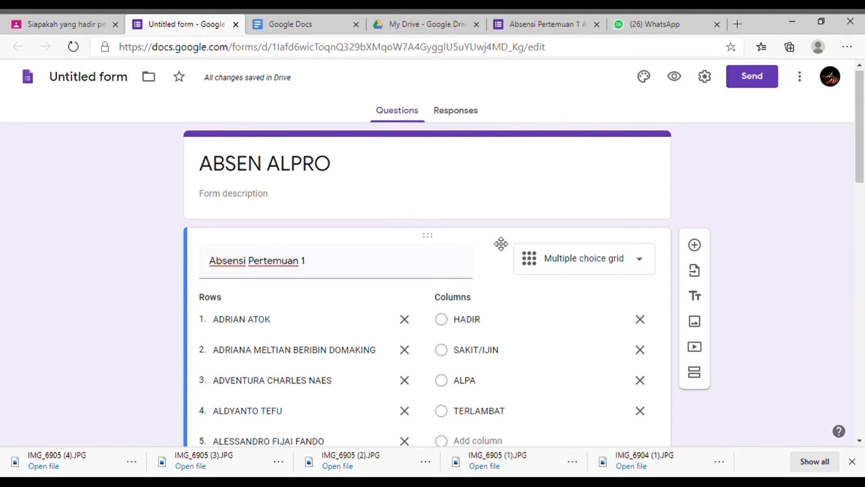
Step: Choose to send the form by link and shorten its URL
{"action": "left_click", "coordinate": [776, 73]}
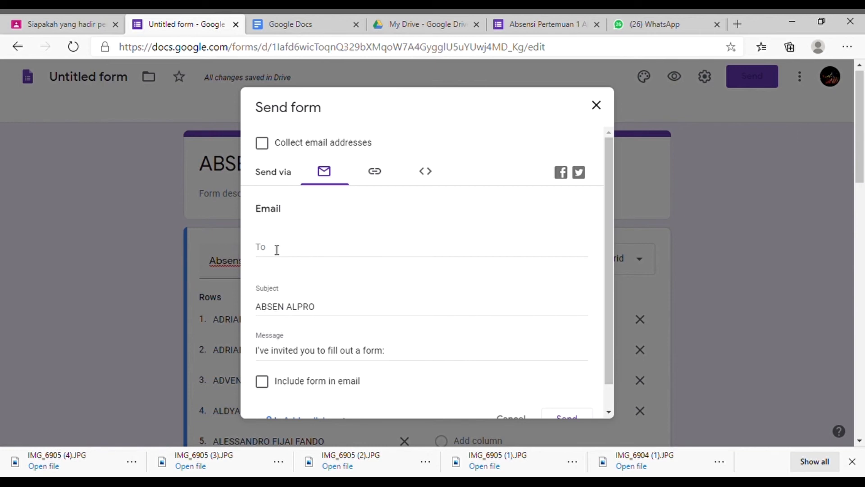
{"action": "scroll", "coordinate": [324, 266], "scroll_direction": "down", "scroll_amount": 1}
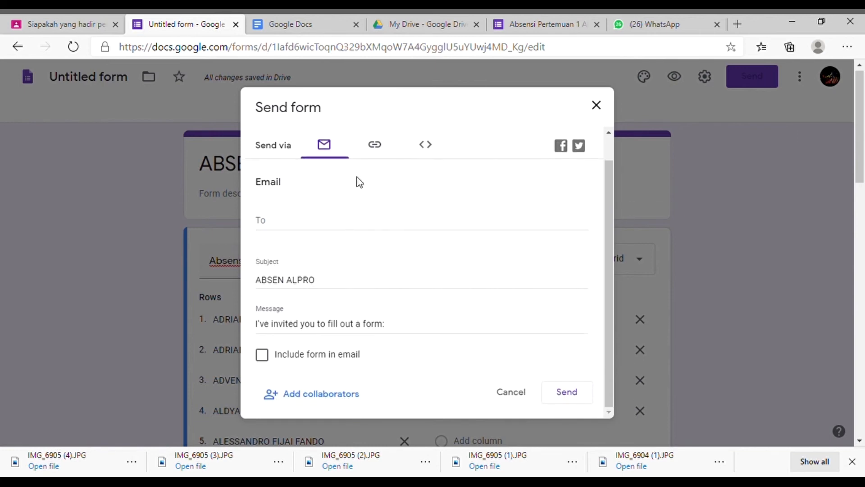
{"action": "left_click", "coordinate": [370, 147]}
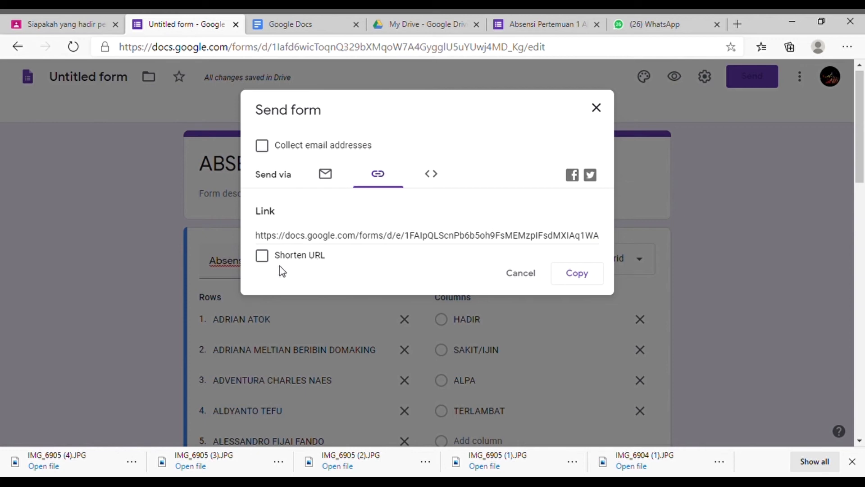
{"action": "left_click", "coordinate": [265, 258]}
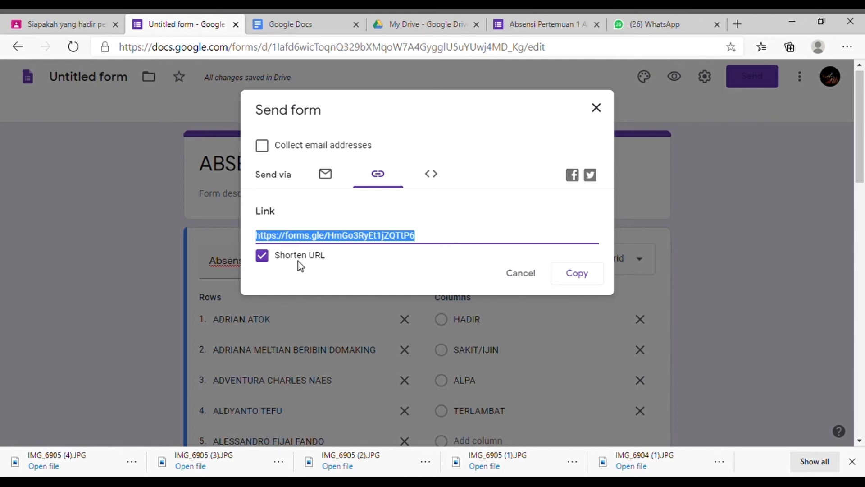
Step: Attach the form's shortened link to the pertemuan 1 attendance question in Classroom and remove its Untitled form attachment
{"action": "left_click", "coordinate": [586, 275]}
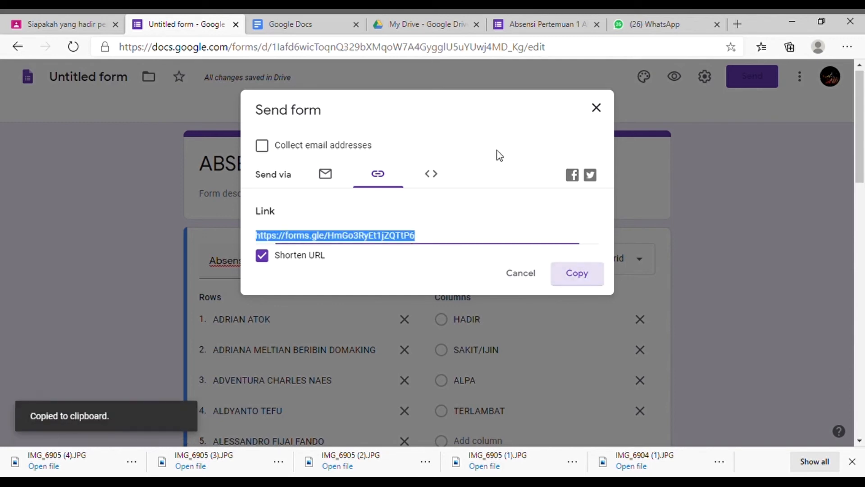
{"action": "left_click", "coordinate": [70, 21]}
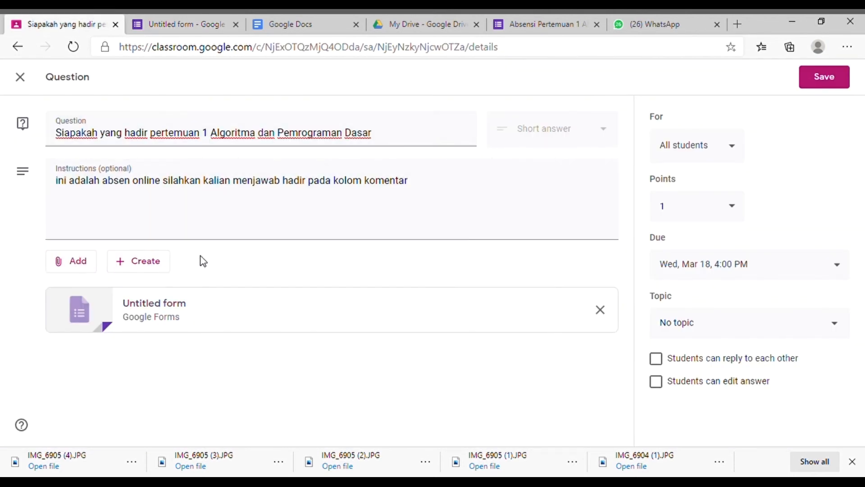
{"action": "left_click", "coordinate": [72, 270]}
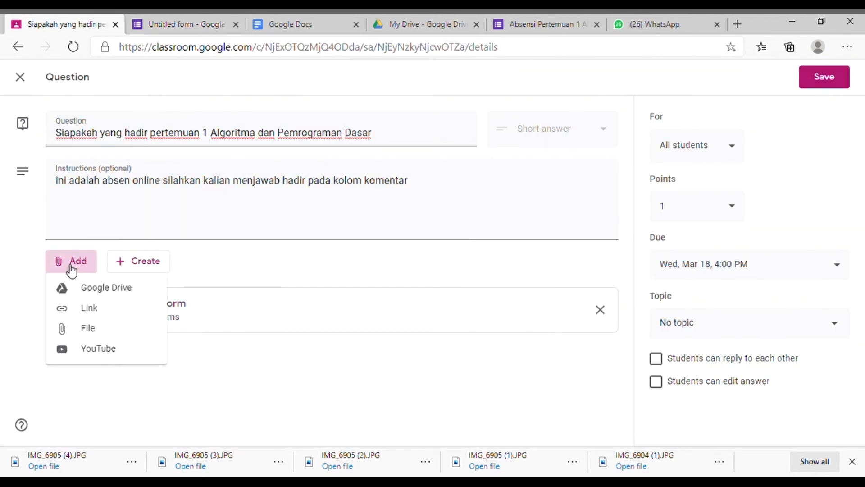
{"action": "left_click", "coordinate": [96, 312]}
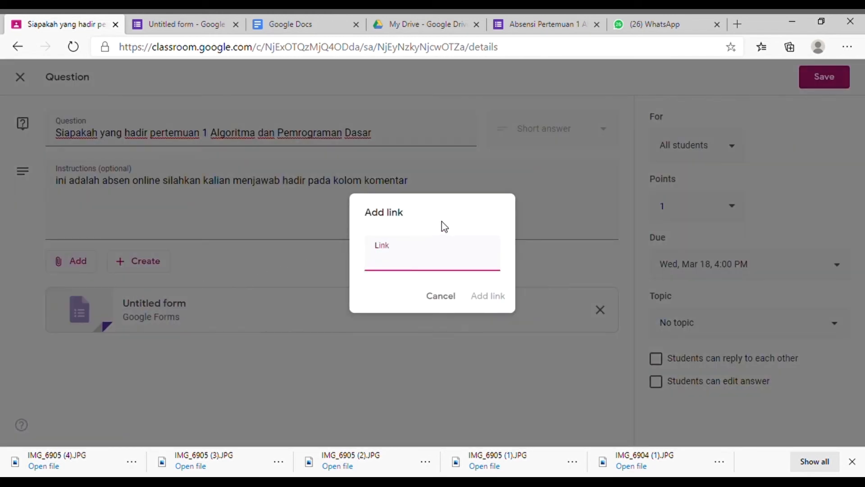
{"action": "key", "text": "ctrl+v"}
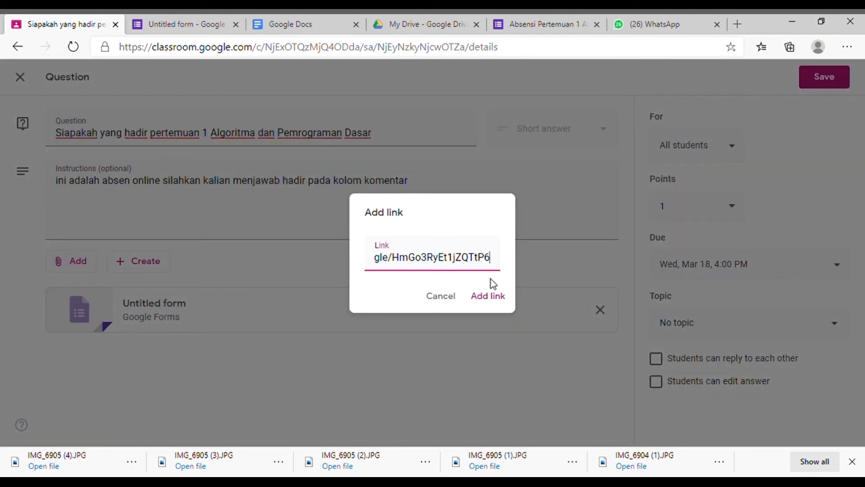
{"action": "left_click", "coordinate": [496, 296]}
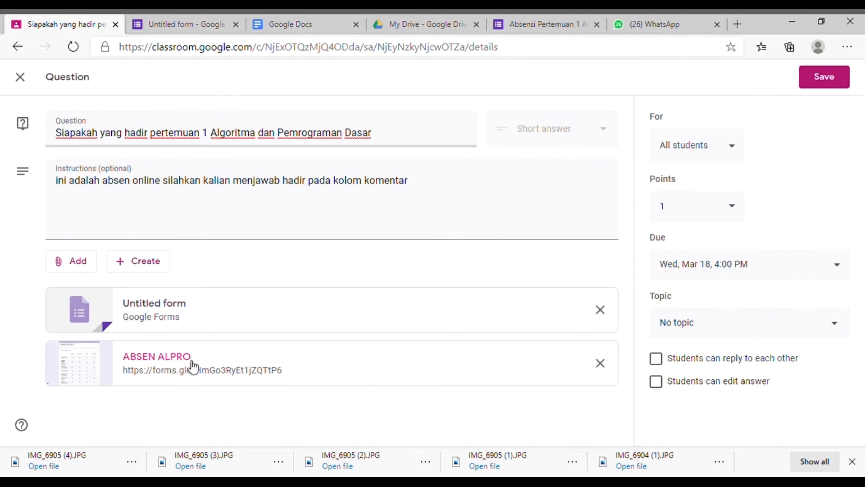
{"action": "left_click", "coordinate": [600, 309]}
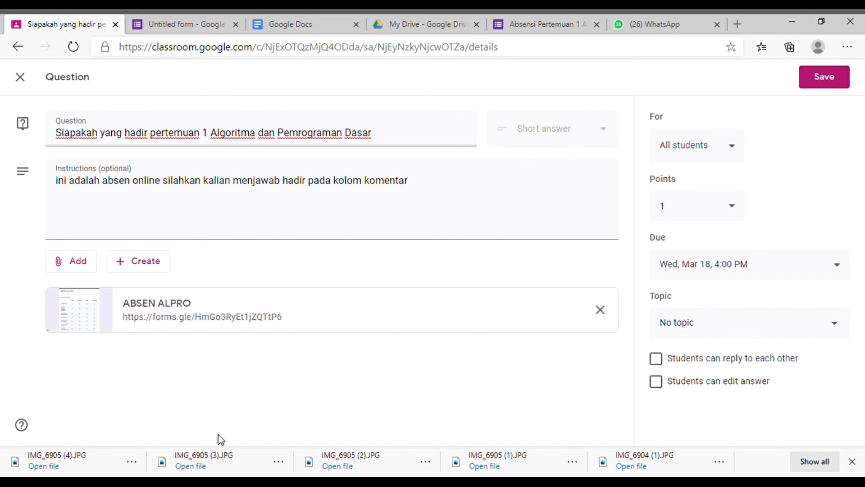
Step: Open the attached ABSEN ALPRO form, look through its rows and try the four attendance choices for the first student
{"action": "left_click", "coordinate": [174, 303]}
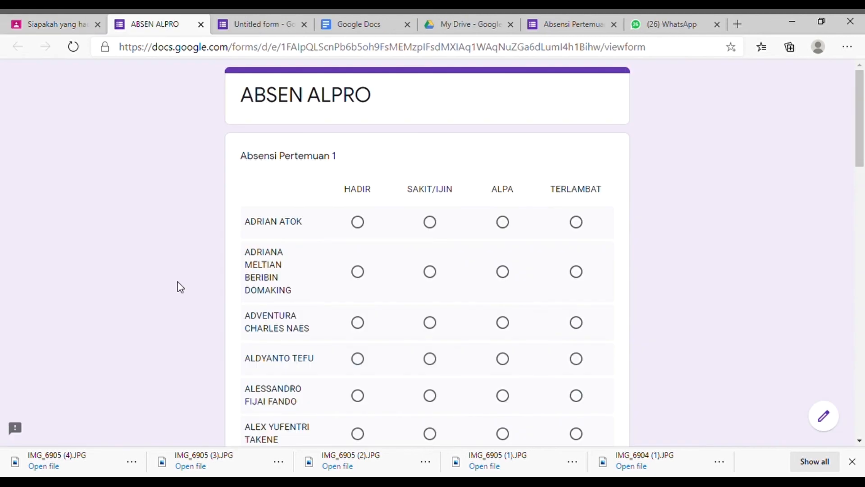
{"action": "scroll", "coordinate": [386, 318], "scroll_direction": "down", "scroll_amount": 20}
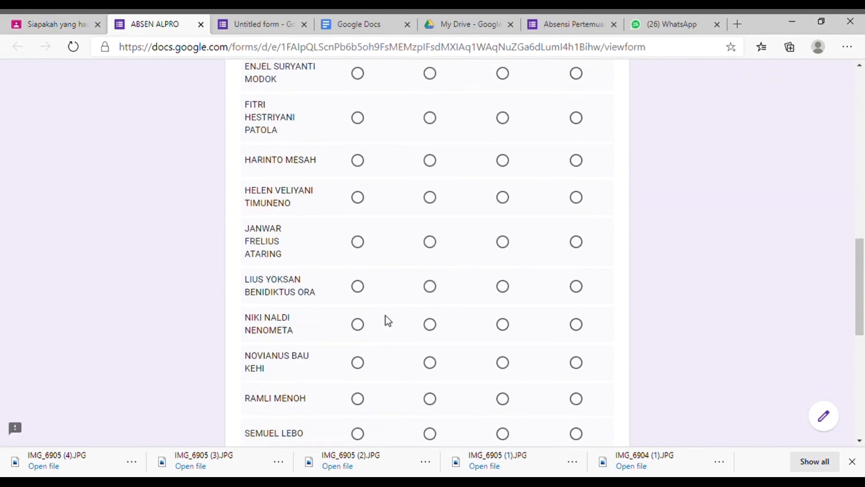
{"action": "scroll", "coordinate": [386, 316], "scroll_direction": "down", "scroll_amount": 2}
{"action": "scroll", "coordinate": [386, 315], "scroll_direction": "up", "scroll_amount": 20}
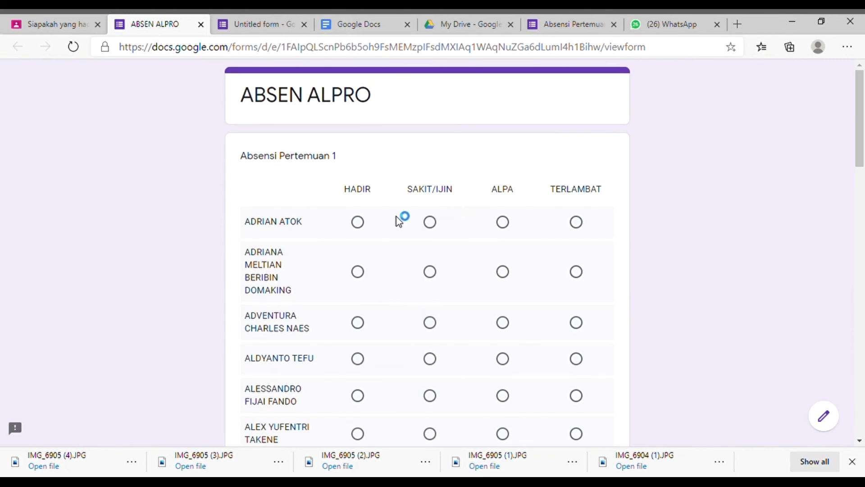
{"action": "left_click", "coordinate": [357, 222]}
{"action": "left_click", "coordinate": [430, 222]}
{"action": "left_click", "coordinate": [503, 222]}
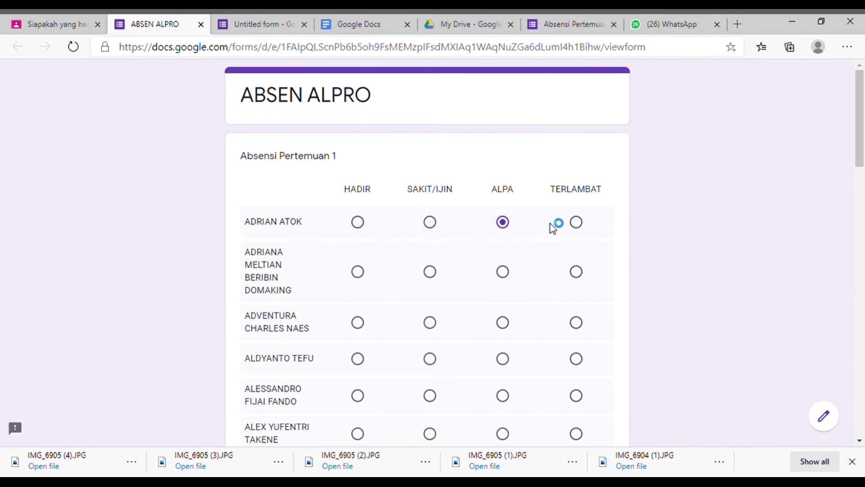
{"action": "left_click", "coordinate": [581, 223]}
{"action": "left_click", "coordinate": [358, 221]}
Step: Save the edited pertemuan 1 question in Classroom and open its student answers
{"action": "left_click", "coordinate": [69, 28]}
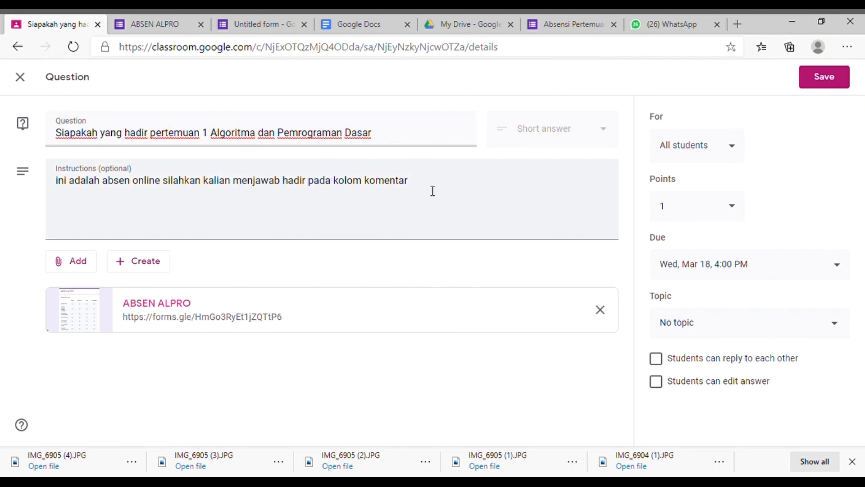
{"action": "left_click", "coordinate": [844, 78]}
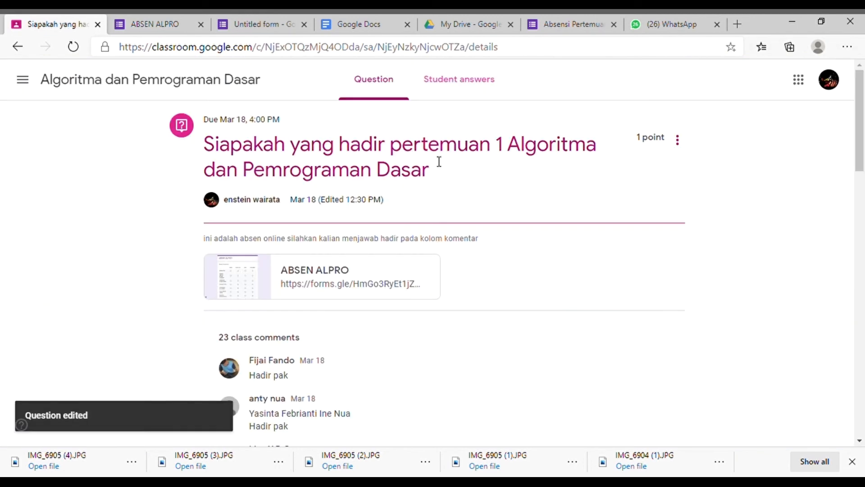
{"action": "left_click", "coordinate": [468, 77]}
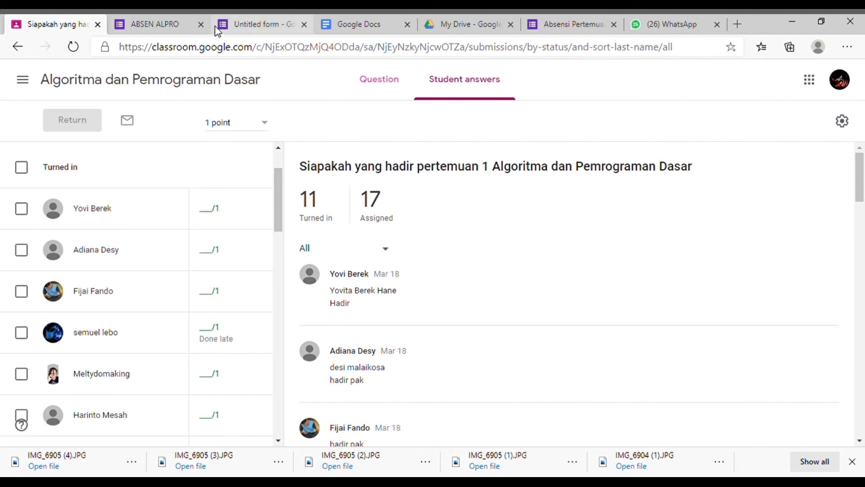
Step: Mark students as HADIR in the ABSEN ALPRO form, checking them against the student answers in Classroom
{"action": "left_click", "coordinate": [183, 24]}
{"action": "scroll", "coordinate": [385, 226], "scroll_direction": "down", "scroll_amount": 15}
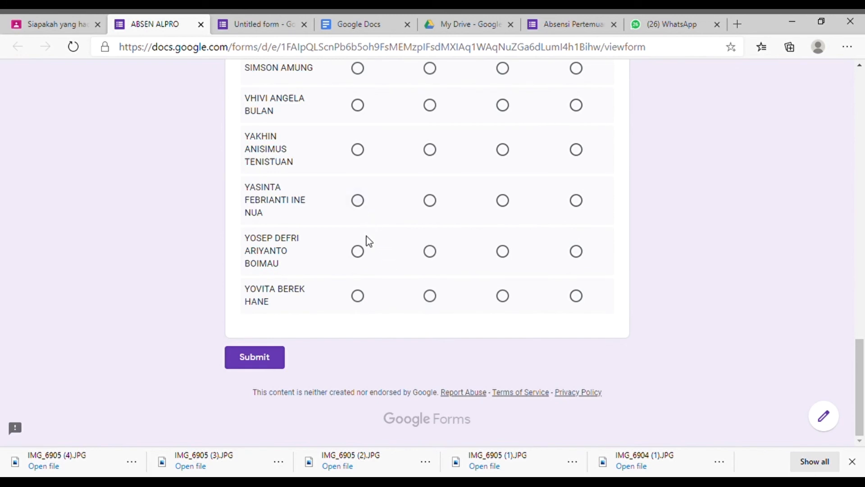
{"action": "left_click", "coordinate": [358, 296]}
{"action": "left_click", "coordinate": [74, 28]}
{"action": "scroll", "coordinate": [404, 355], "scroll_direction": "down", "scroll_amount": 2}
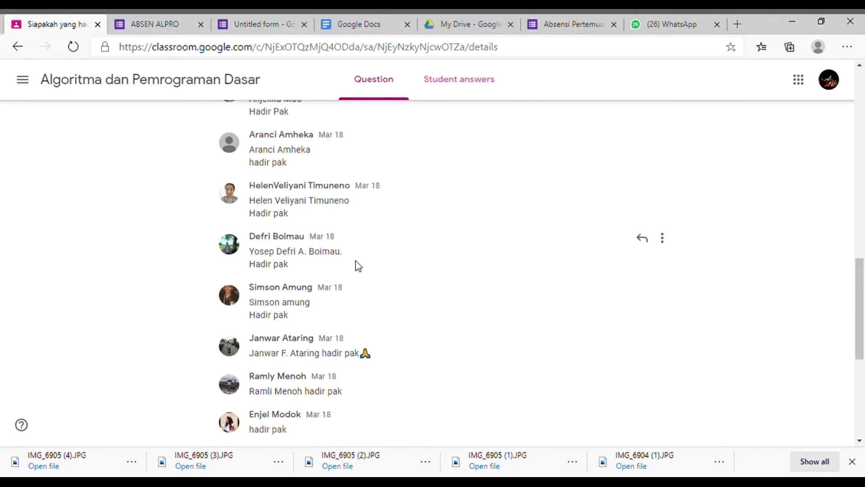
{"action": "scroll", "coordinate": [421, 242], "scroll_direction": "up", "scroll_amount": 10}
{"action": "key", "text": "ctrl+Tab"}
{"action": "scroll", "coordinate": [423, 251], "scroll_direction": "up", "scroll_amount": 10}
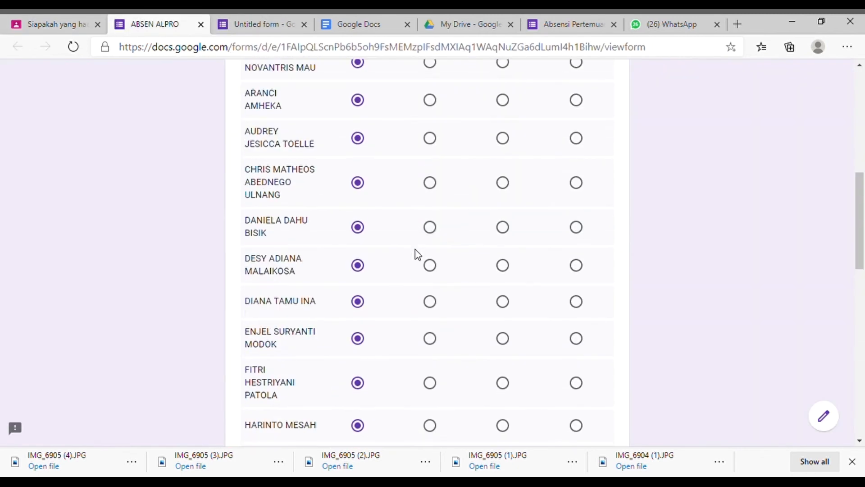
Step: Mark the absent students as ALPA, submit the pertemuan 1 attendance and return to the blank form
{"action": "left_click", "coordinate": [576, 106]}
{"action": "scroll", "coordinate": [518, 228], "scroll_direction": "down", "scroll_amount": 15}
{"action": "left_click", "coordinate": [501, 185]}
{"action": "left_click", "coordinate": [501, 224]}
{"action": "left_click", "coordinate": [502, 411]}
{"action": "scroll", "coordinate": [451, 390], "scroll_direction": "down", "scroll_amount": 5}
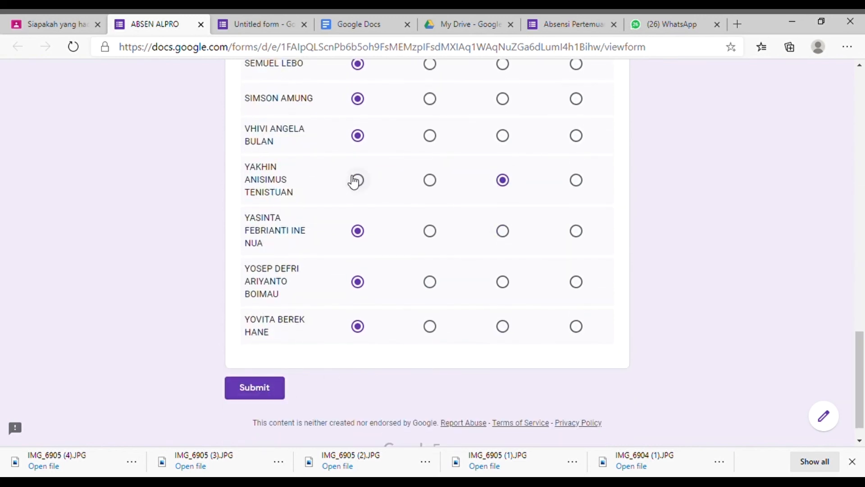
{"action": "left_click", "coordinate": [276, 389]}
{"action": "left_click", "coordinate": [18, 46]}
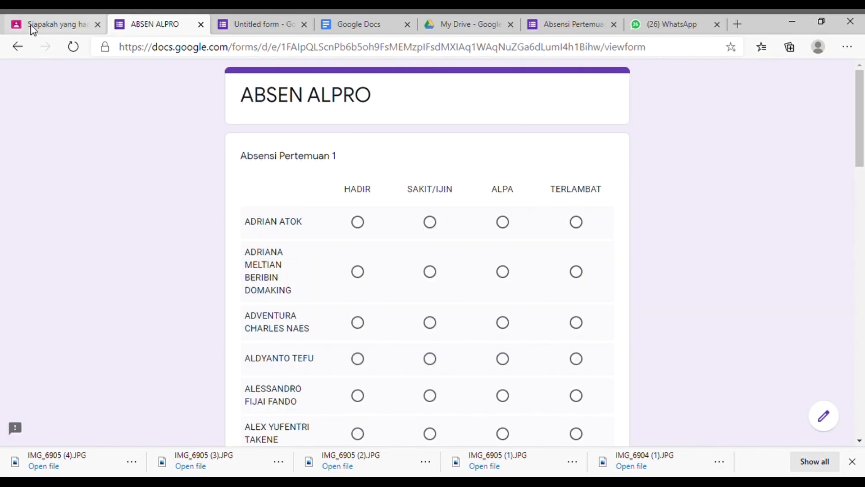
Step: Find the Absensi Pertemuan 2 question in the class stream and open it for editing
{"action": "left_click", "coordinate": [30, 26]}
{"action": "scroll", "coordinate": [517, 271], "scroll_direction": "up", "scroll_amount": 5}
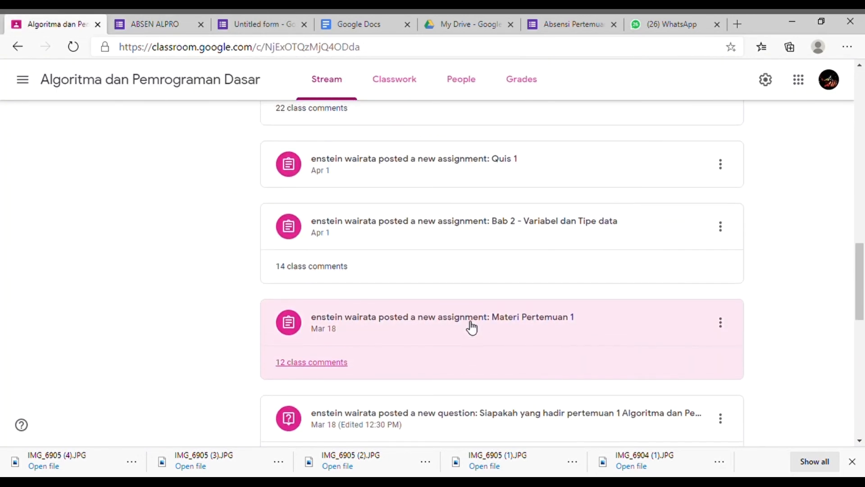
{"action": "scroll", "coordinate": [471, 326], "scroll_direction": "up", "scroll_amount": 3}
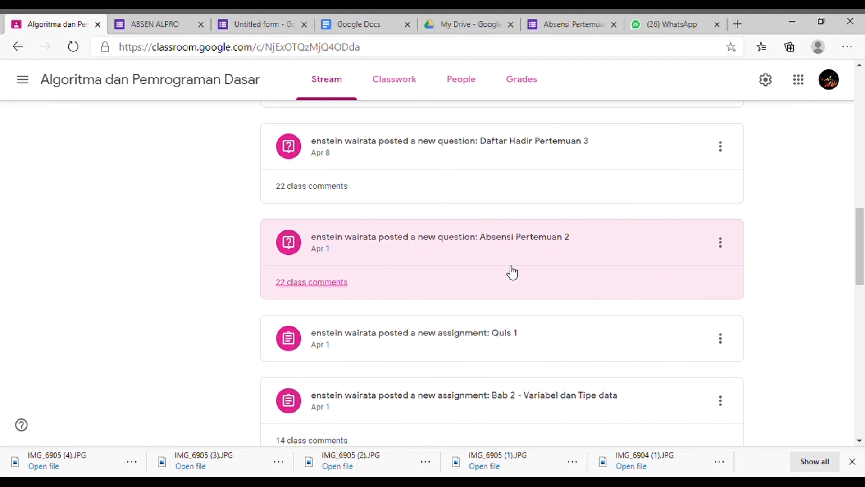
{"action": "left_click", "coordinate": [534, 234]}
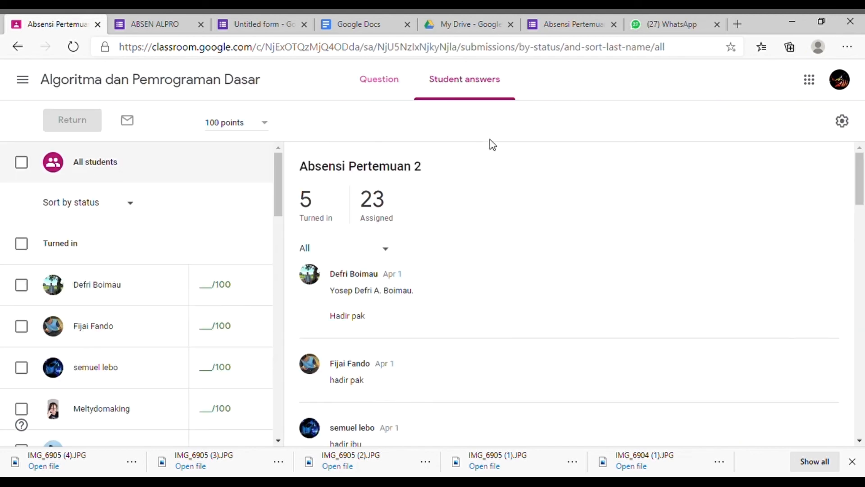
{"action": "left_click", "coordinate": [386, 87]}
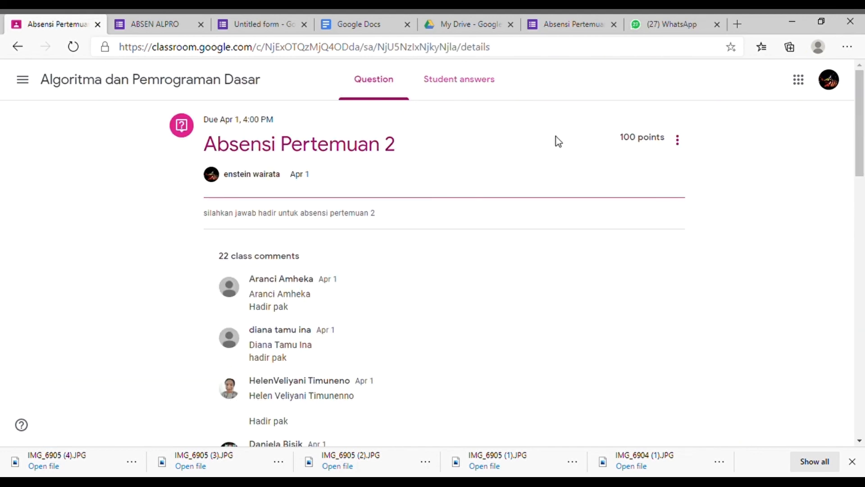
{"action": "left_click", "coordinate": [684, 143]}
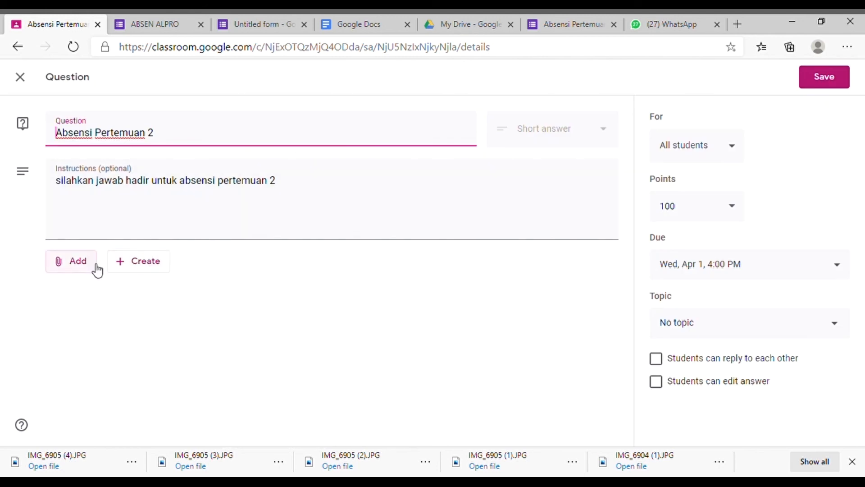
Step: Attach the copied attendance form link to the Absensi Pertemuan 2 question and save the question
{"action": "left_click", "coordinate": [79, 266]}
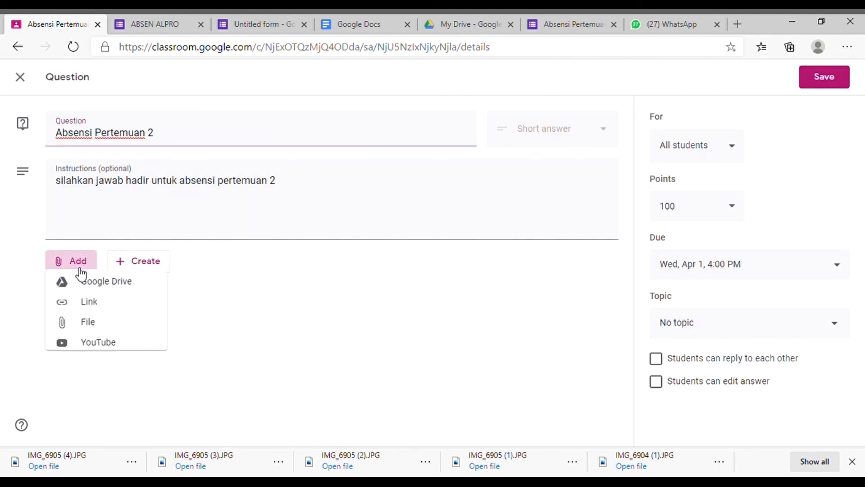
{"action": "left_click", "coordinate": [82, 311]}
{"action": "left_click", "coordinate": [427, 268]}
{"action": "type", "text": "https://forms.gle/HmGo3RyEt1jZQTtP6"}
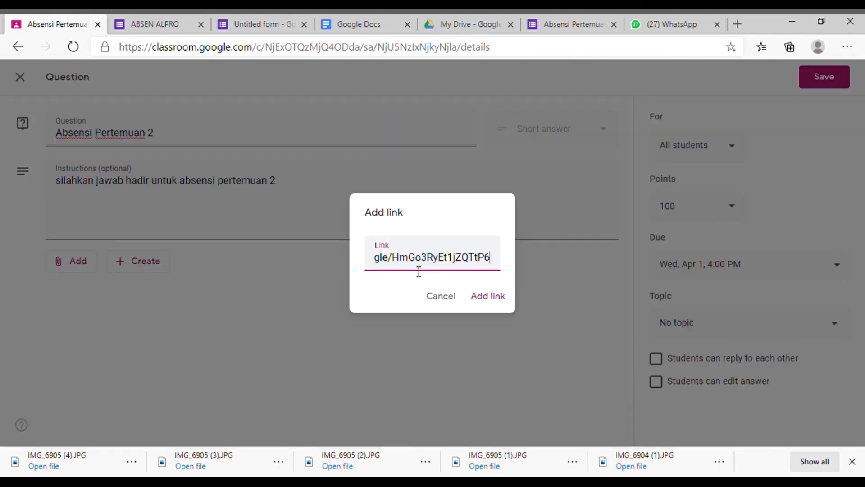
{"action": "left_click", "coordinate": [499, 296]}
{"action": "left_click", "coordinate": [494, 301]}
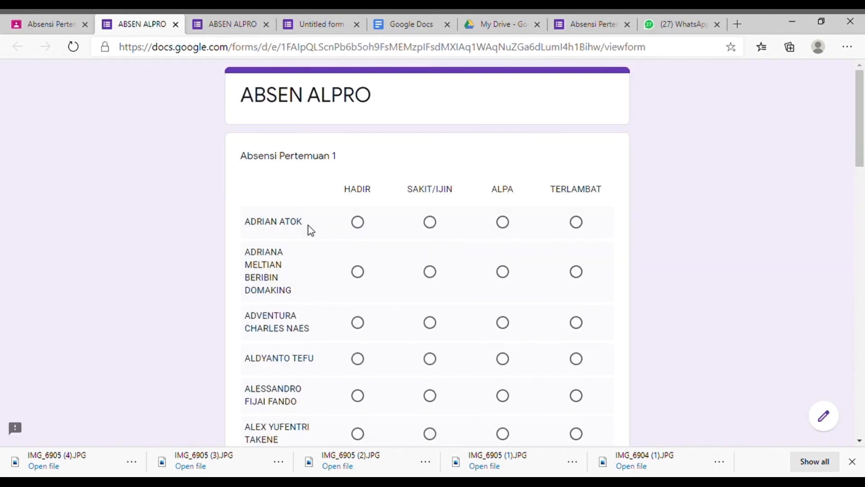
Step: Complete the ABSEN ALPRO form with HADIR or ALPA per student from the Absensi Pertemuan 2 class comments, and submit it
{"action": "key", "text": "ctrl+shift+Tab"}
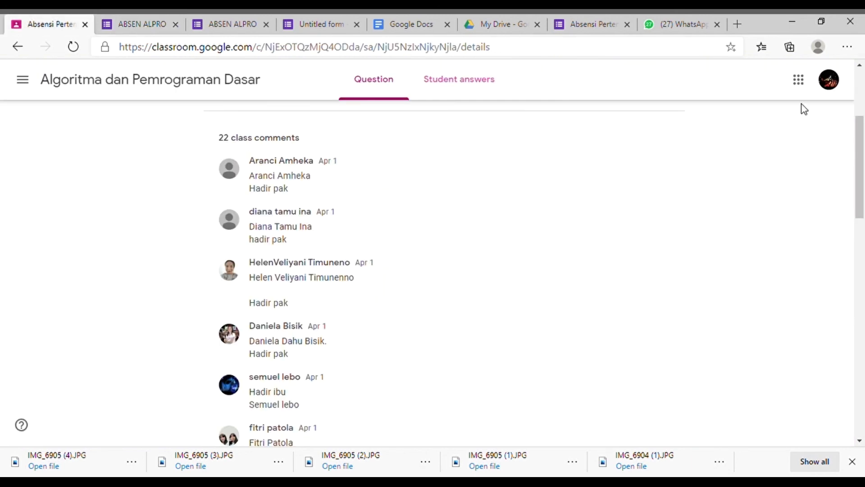
{"action": "key", "text": "ctrl+Tab"}
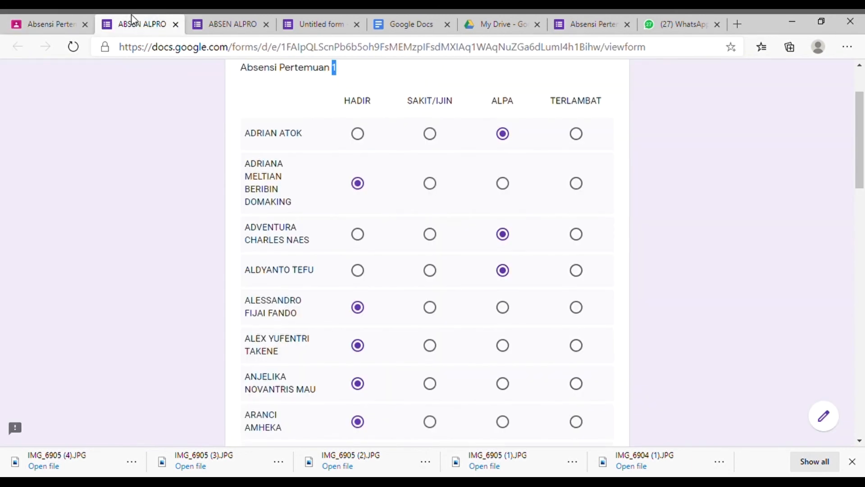
{"action": "scroll", "coordinate": [523, 391], "scroll_direction": "down", "scroll_amount": 6}
{"action": "scroll", "coordinate": [527, 391], "scroll_direction": "down", "scroll_amount": 9}
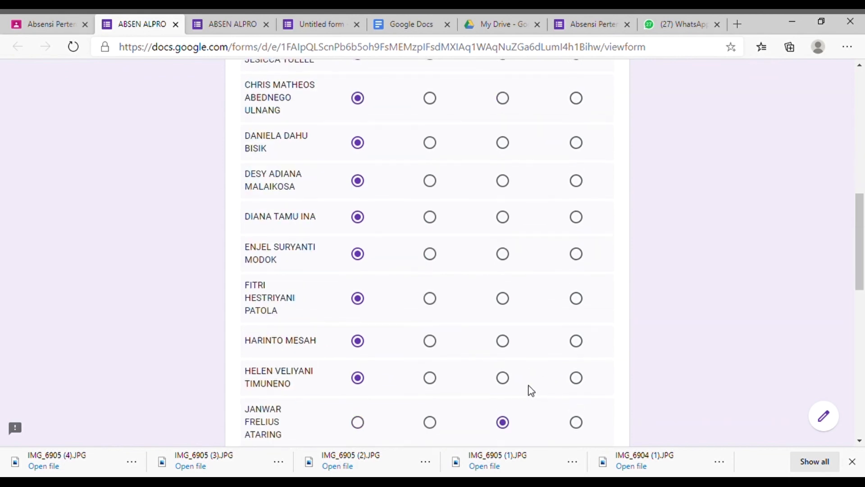
{"action": "scroll", "coordinate": [527, 390], "scroll_direction": "up", "scroll_amount": 14}
{"action": "key", "text": "End"}
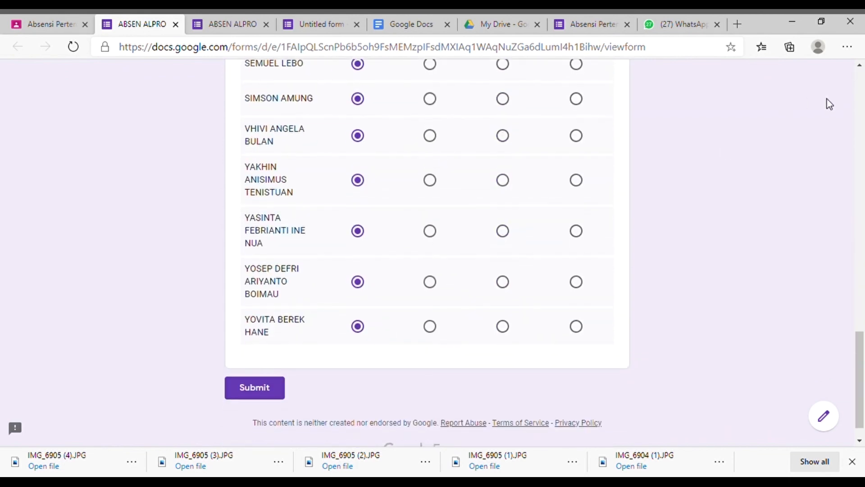
{"action": "scroll", "coordinate": [481, 295], "scroll_direction": "down", "scroll_amount": 1}
{"action": "left_click", "coordinate": [265, 365]}
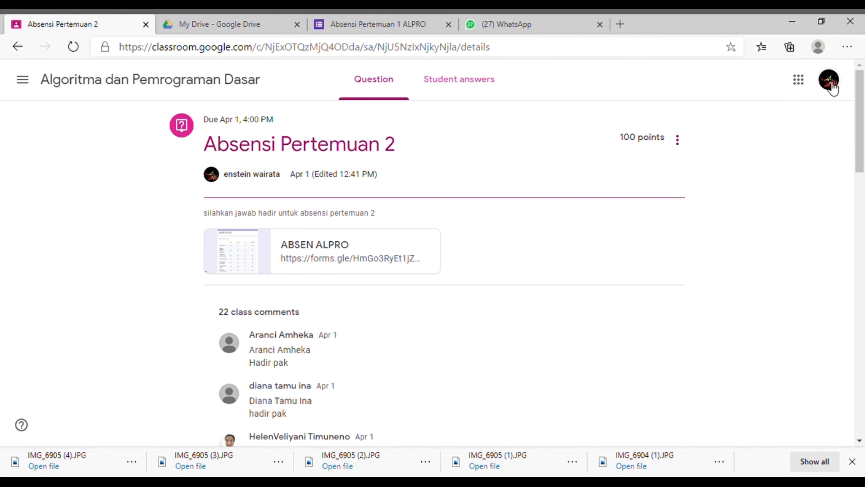
Step: Open the ABSEN ALPRO form from Google Drive and view the summary of its responses
{"action": "left_click", "coordinate": [829, 81]}
{"action": "left_click", "coordinate": [799, 80]}
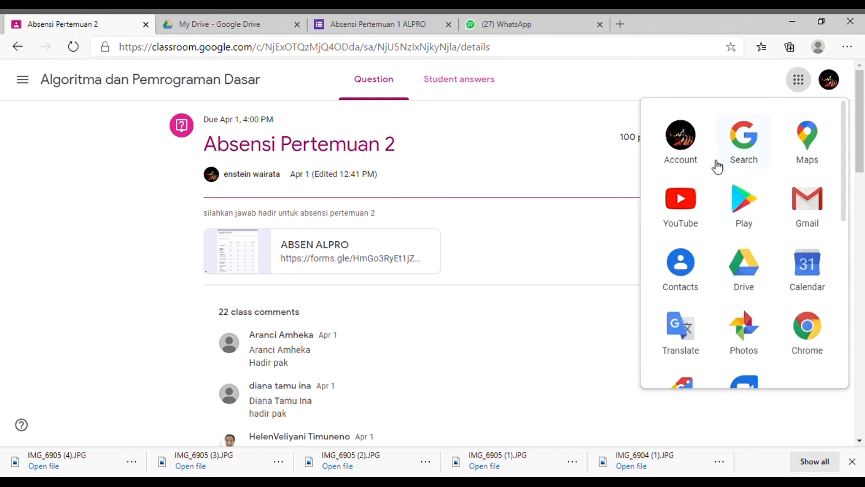
{"action": "scroll", "coordinate": [689, 211], "scroll_direction": "down", "scroll_amount": 6}
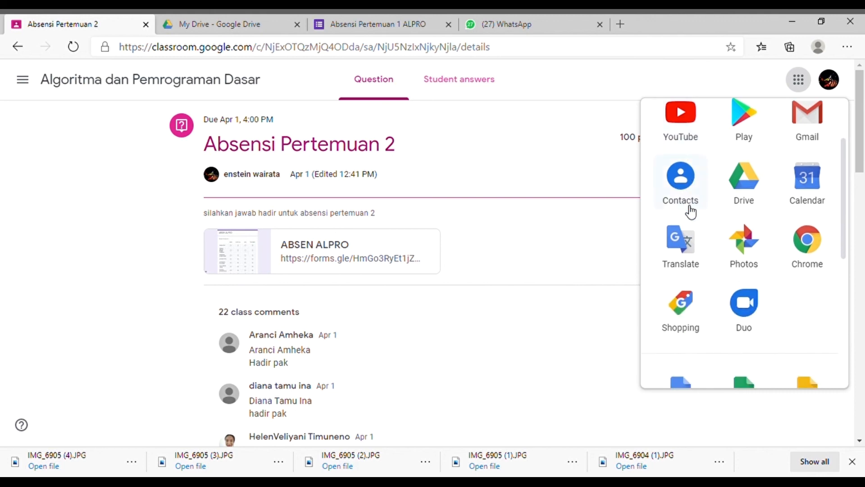
{"action": "scroll", "coordinate": [689, 214], "scroll_direction": "down", "scroll_amount": 5}
{"action": "scroll", "coordinate": [739, 245], "scroll_direction": "up", "scroll_amount": 6}
{"action": "scroll", "coordinate": [750, 246], "scroll_direction": "up", "scroll_amount": 1}
{"action": "left_click", "coordinate": [753, 195]}
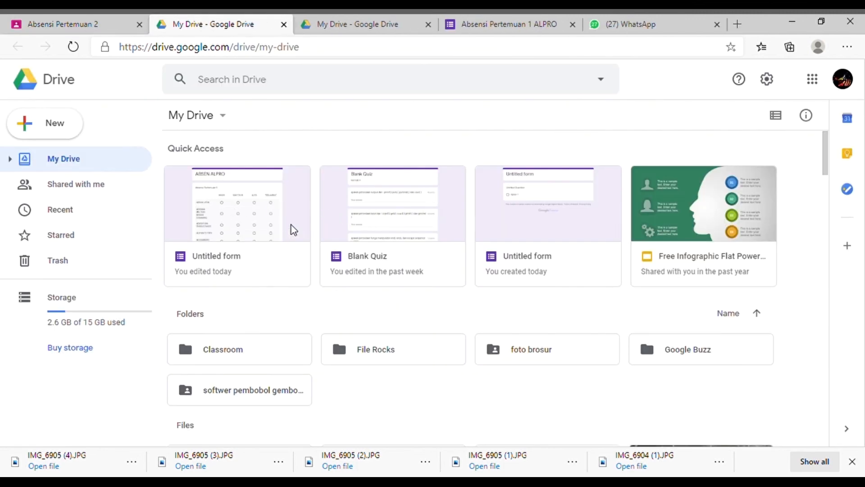
{"action": "left_click", "coordinate": [236, 201]}
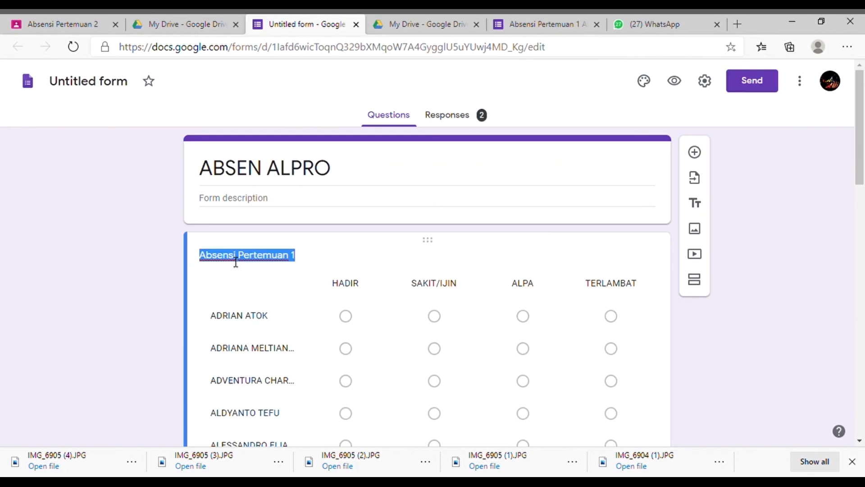
{"action": "left_click", "coordinate": [455, 115]}
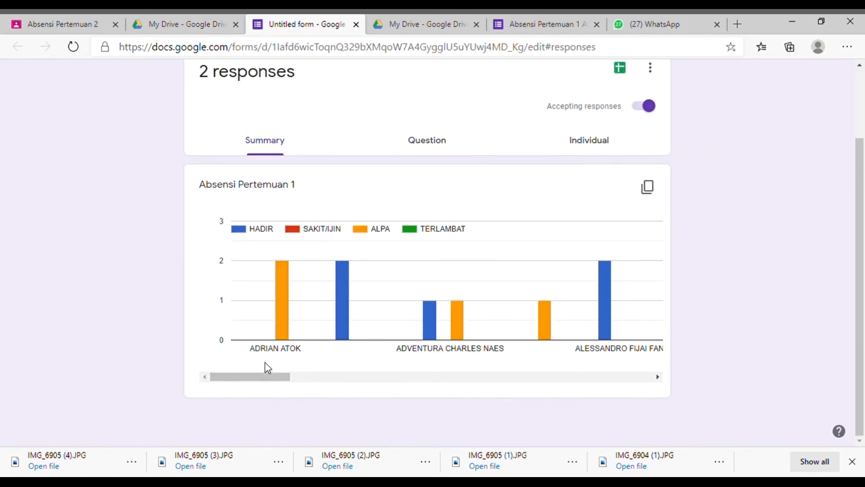
Step: Examine each student's attendance bars across the full width of the Absensi Pertemuan 1 summary chart
{"action": "mouse_move", "coordinate": [280, 301]}
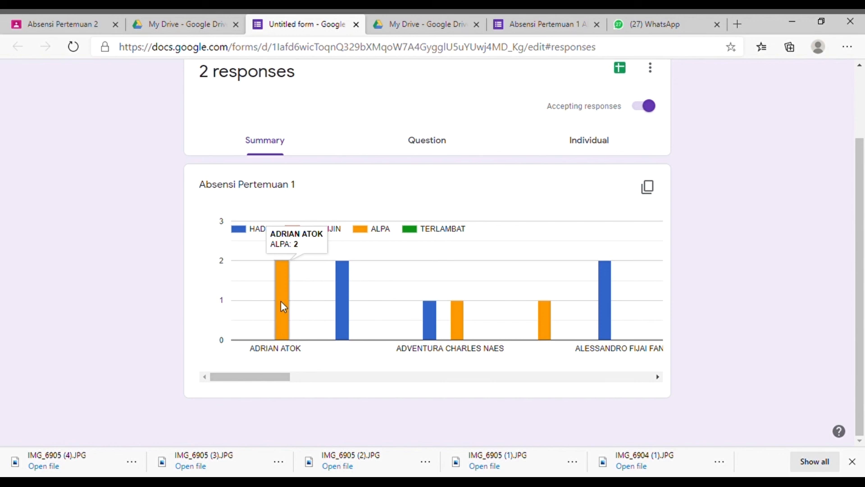
{"action": "mouse_move", "coordinate": [341, 305]}
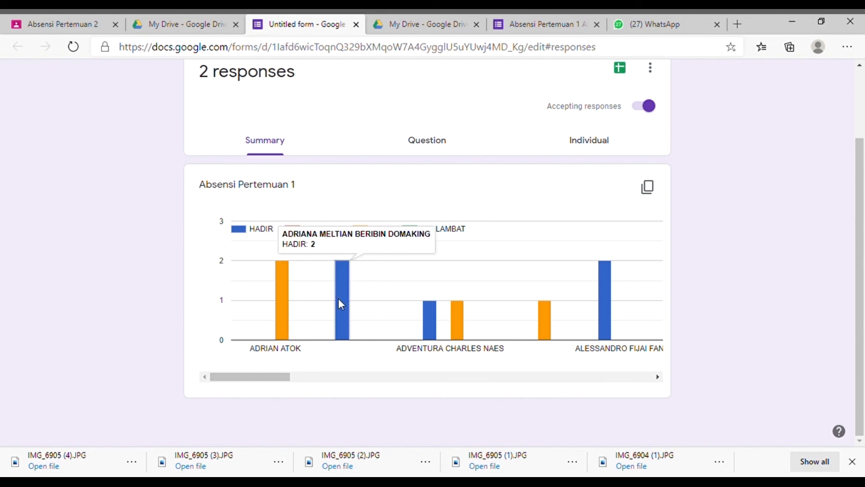
{"action": "mouse_move", "coordinate": [430, 321]}
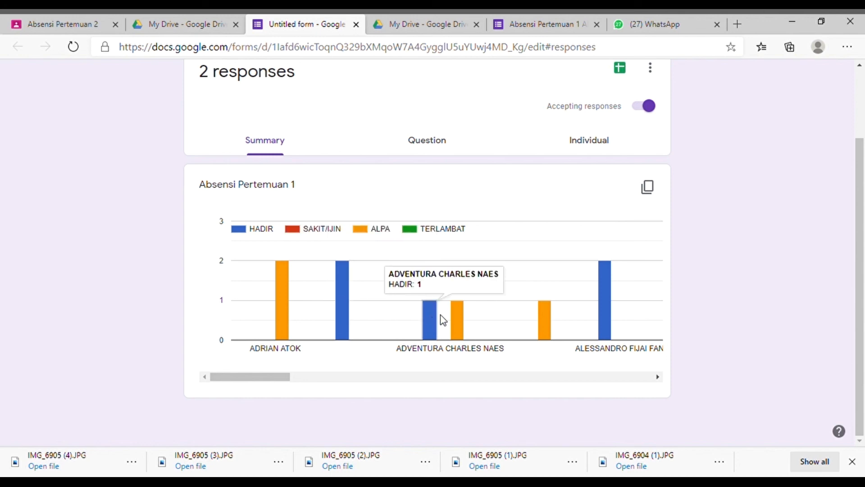
{"action": "mouse_move", "coordinate": [459, 327]}
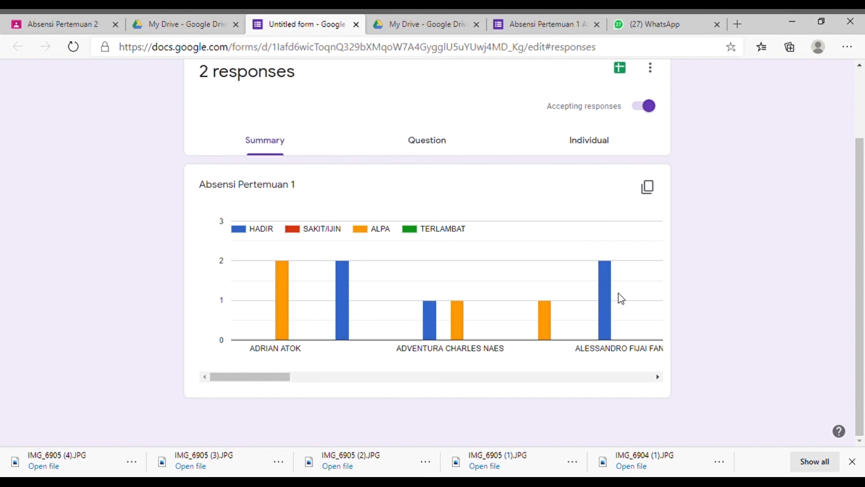
{"action": "left_click_drag", "start_coordinate": [286, 378], "coordinate": [654, 353]}
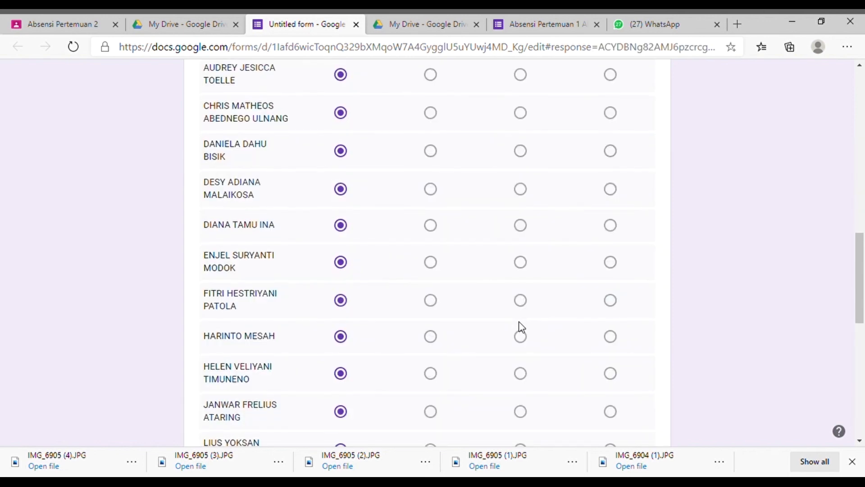
Step: Review the individual ABSEN ALPRO responses, reading through the first submission's attendance grid and moving on to the second
{"action": "scroll", "coordinate": [516, 333], "scroll_direction": "down", "scroll_amount": 10}
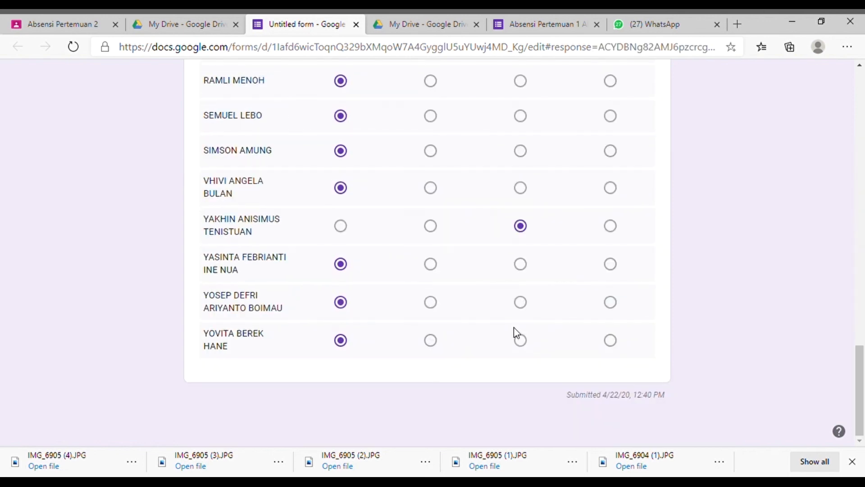
{"action": "scroll", "coordinate": [517, 332], "scroll_direction": "up", "scroll_amount": 20}
{"action": "scroll", "coordinate": [516, 333], "scroll_direction": "up", "scroll_amount": 2}
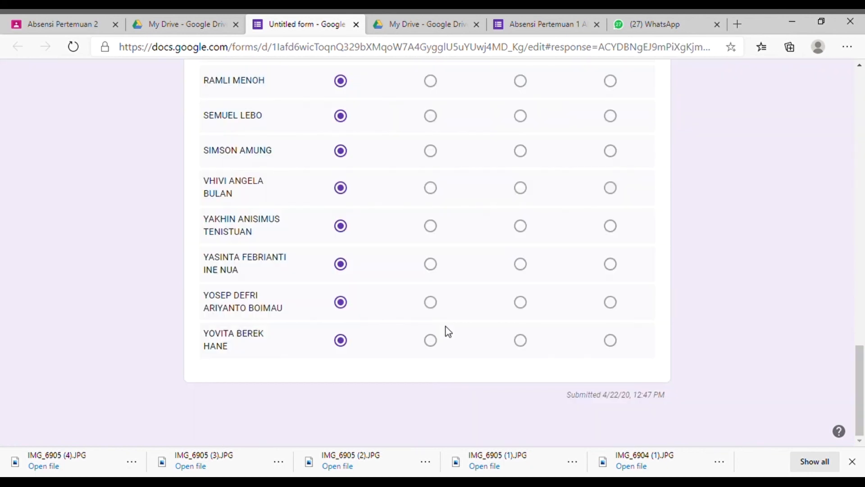
{"action": "scroll", "coordinate": [445, 332], "scroll_direction": "up", "scroll_amount": 20}
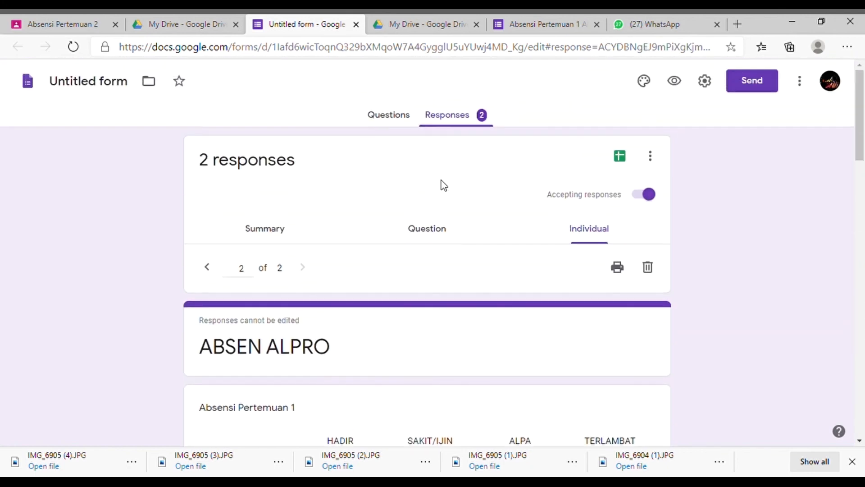